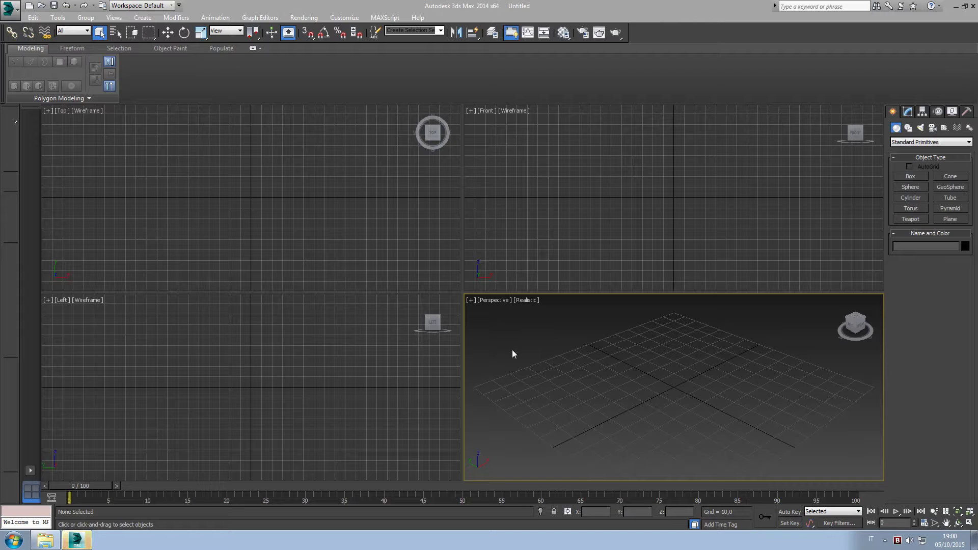
- Set the viewport display performance texture resolution to 1024
click(530, 300)
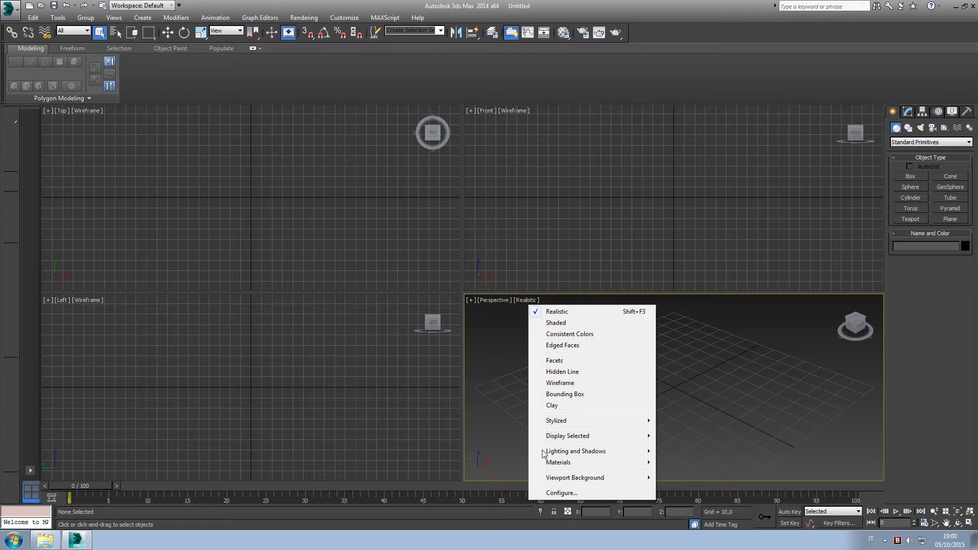
click(552, 493)
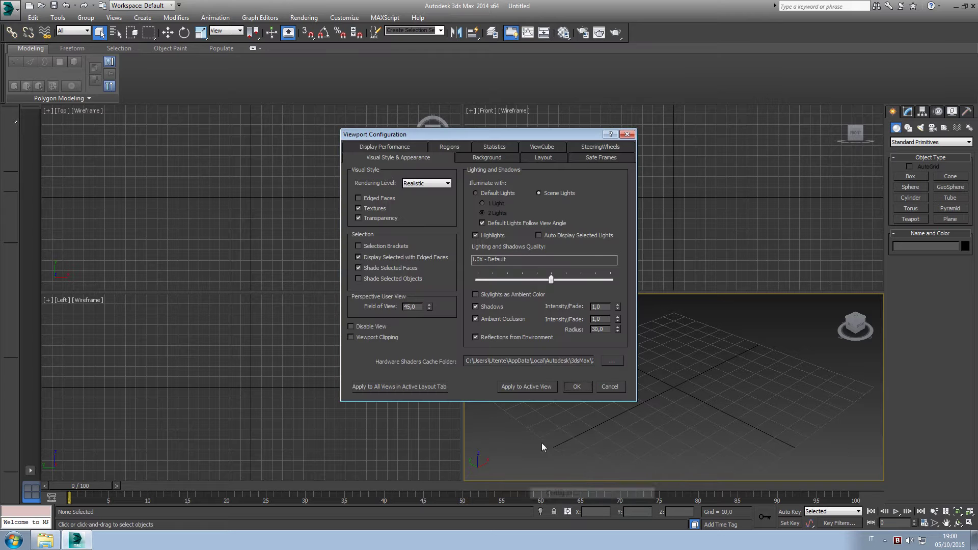
click(383, 150)
mouse_move(555, 220)
mouse_down()
mouse_move(533, 221)
mouse_move(539, 235)
mouse_up()
click(577, 388)
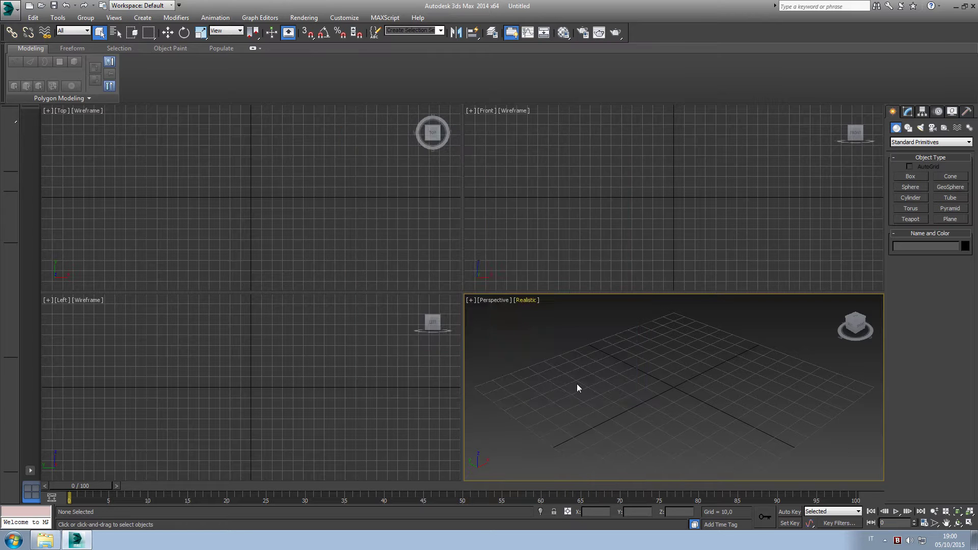
- Draw a plane in the maximized Perspective view, hide the grid, and give it 1×1 segments
click(951, 219)
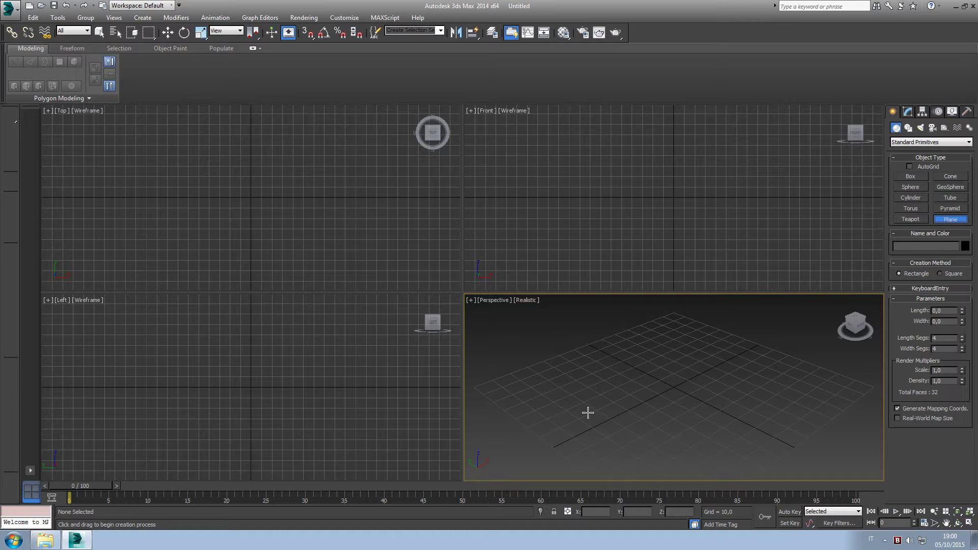
mouse_move(588, 411)
mouse_down()
mouse_move(763, 349)
mouse_move(812, 376)
mouse_up()
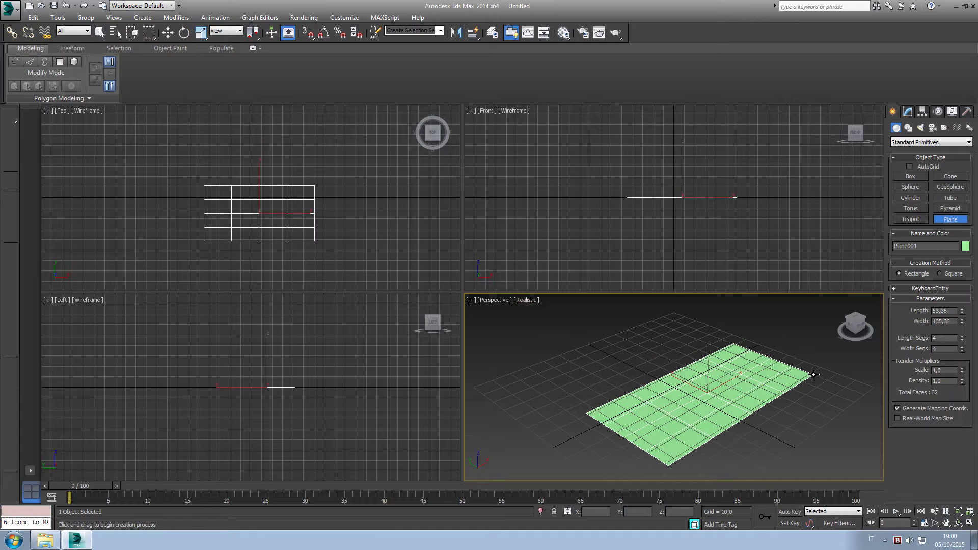
click(970, 522)
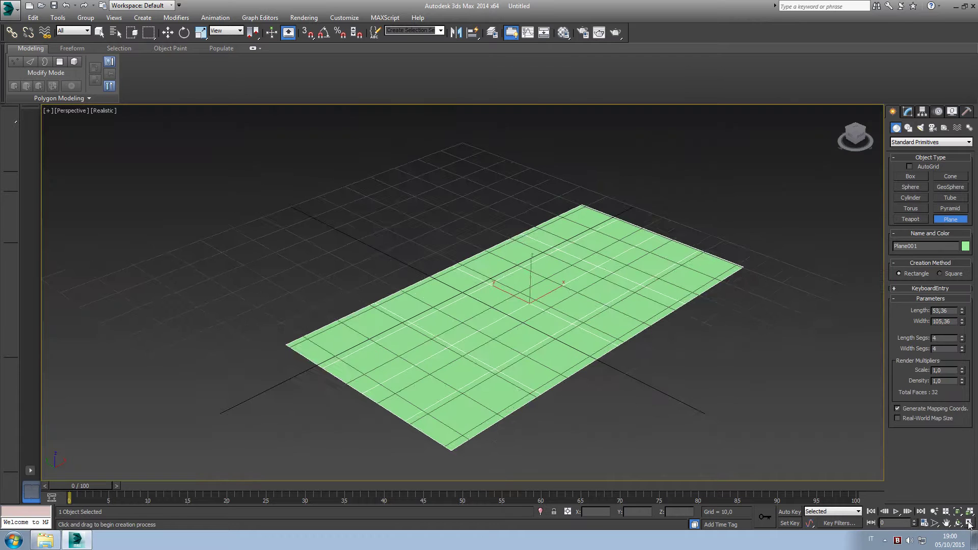
middle_drag(738, 365, 728, 344)
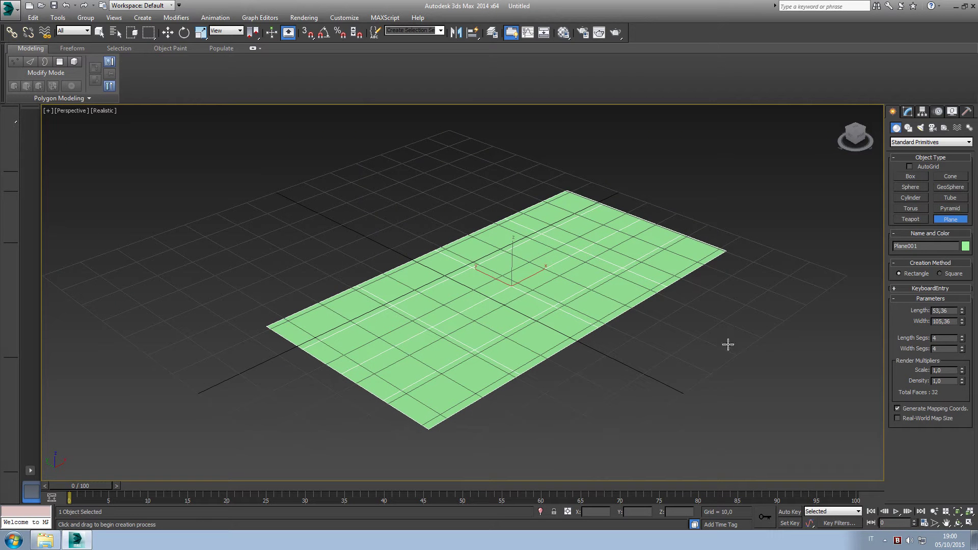
key(g)
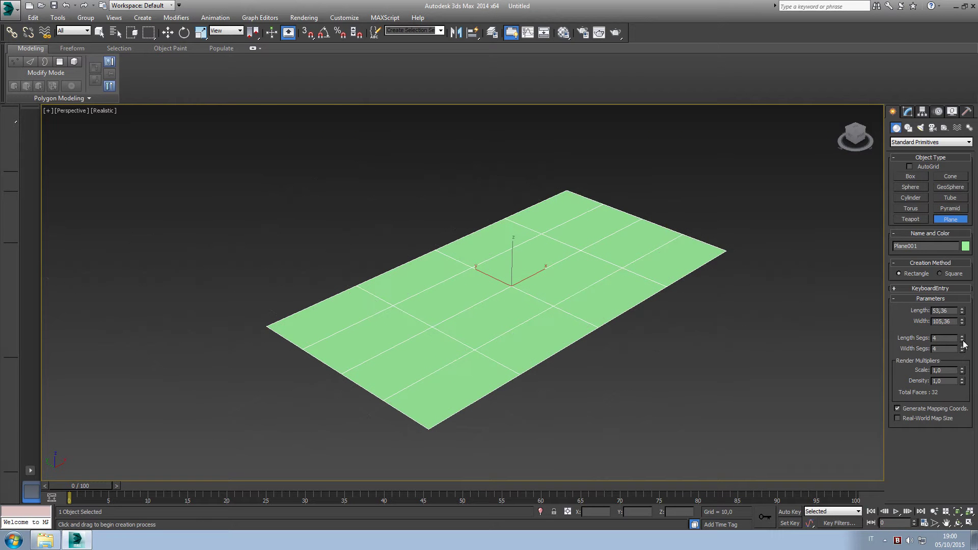
right_click(963, 338)
middle_drag(738, 311, 720, 306)
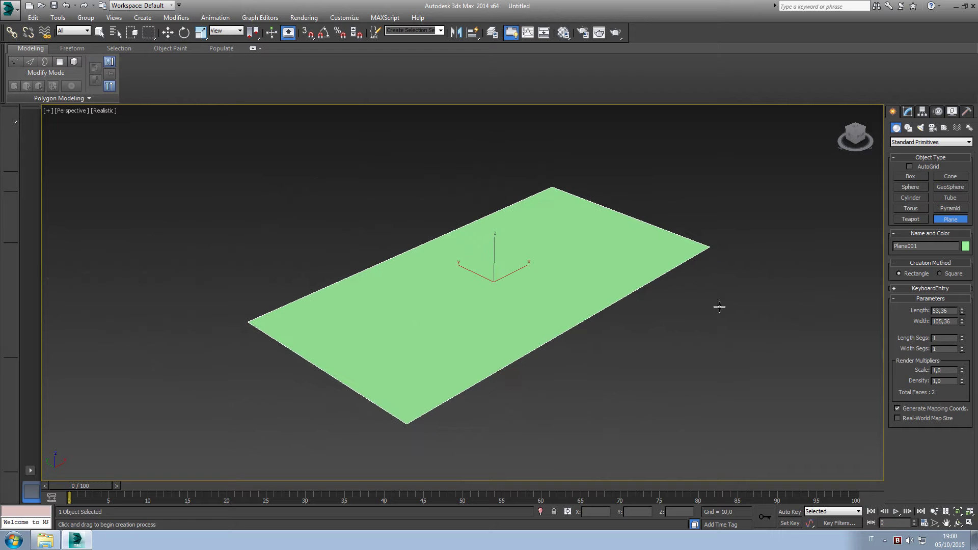
mouse_move(45, 541)
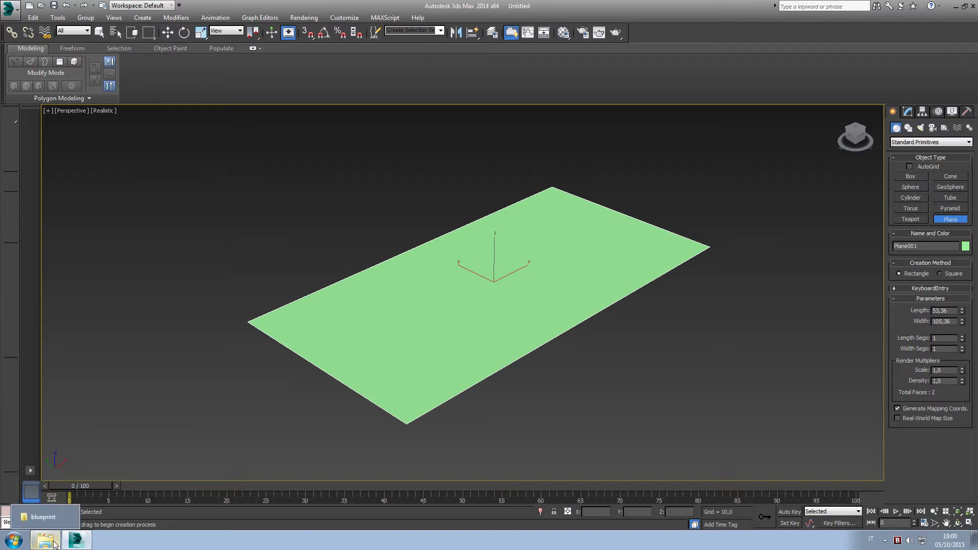
click(53, 544)
drag(449, 260, 470, 180)
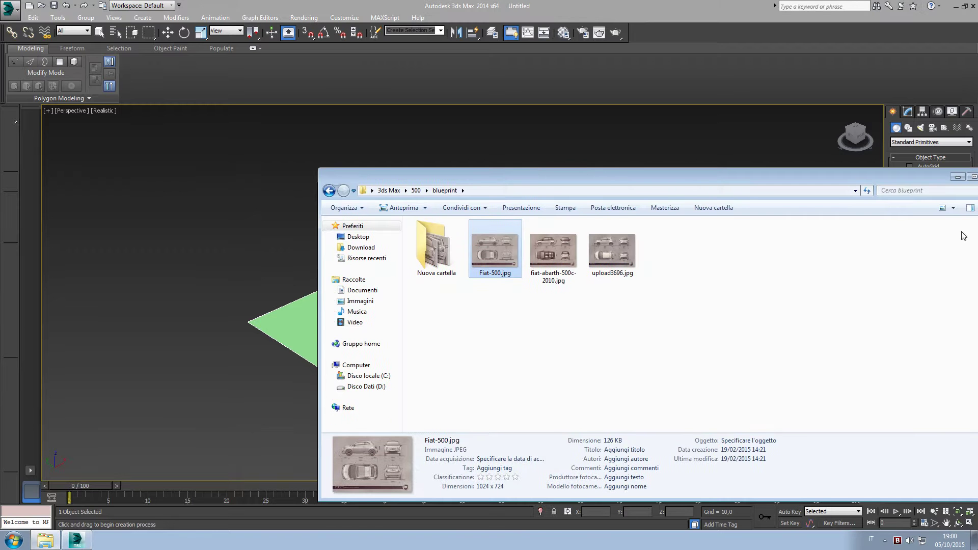
click(957, 178)
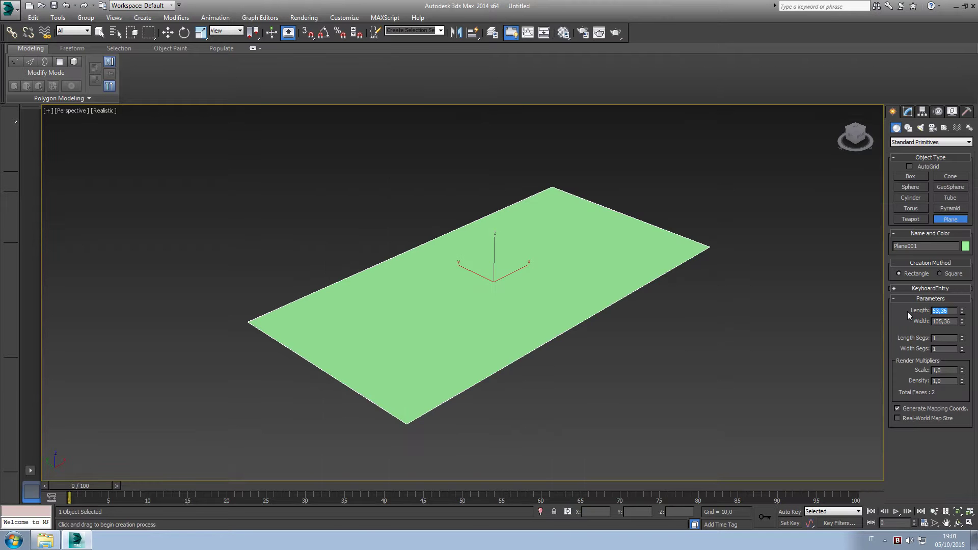
- Set the plane's Length to 724 and Width to 1024
text(724)
key(Tab)
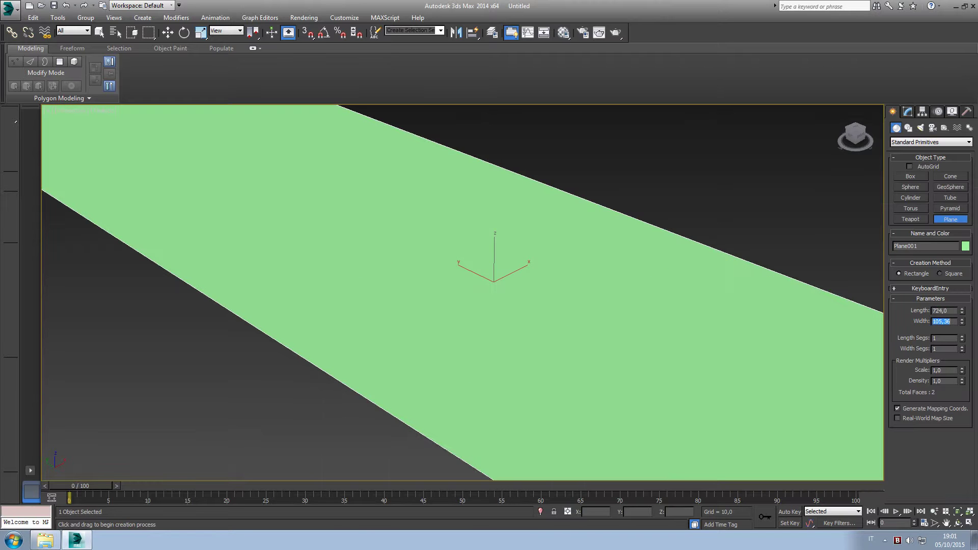
text(1024)
key(Return)
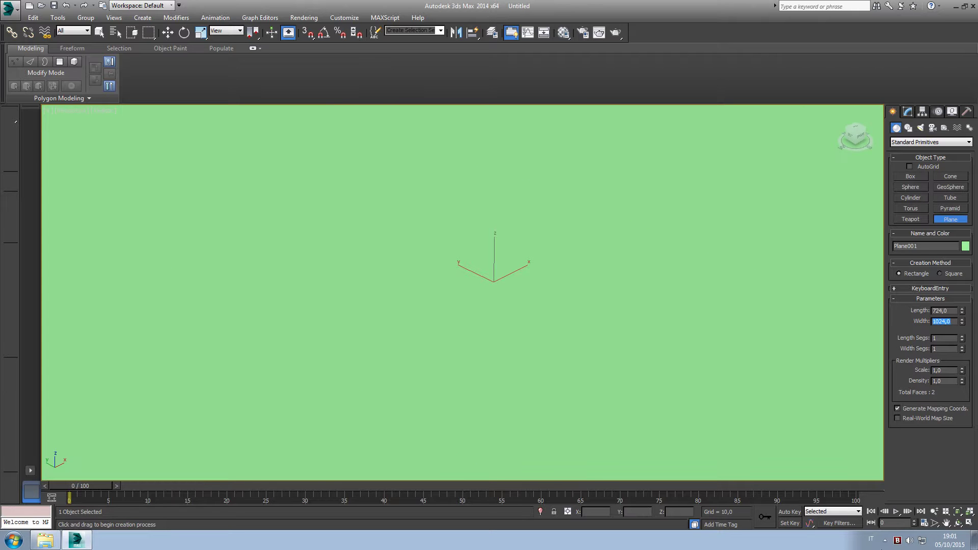
- Zoom to fit the plane, switch the view to Orthographic, and end plane creation
click(959, 511)
scroll(660, 334, down, 1)
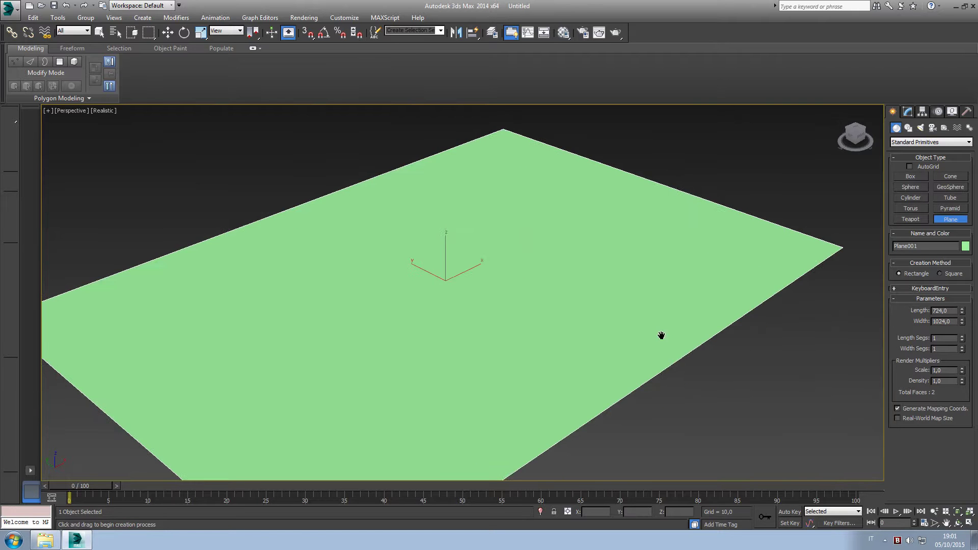
scroll(637, 293, down, 2)
middle_drag(637, 292, 627, 304)
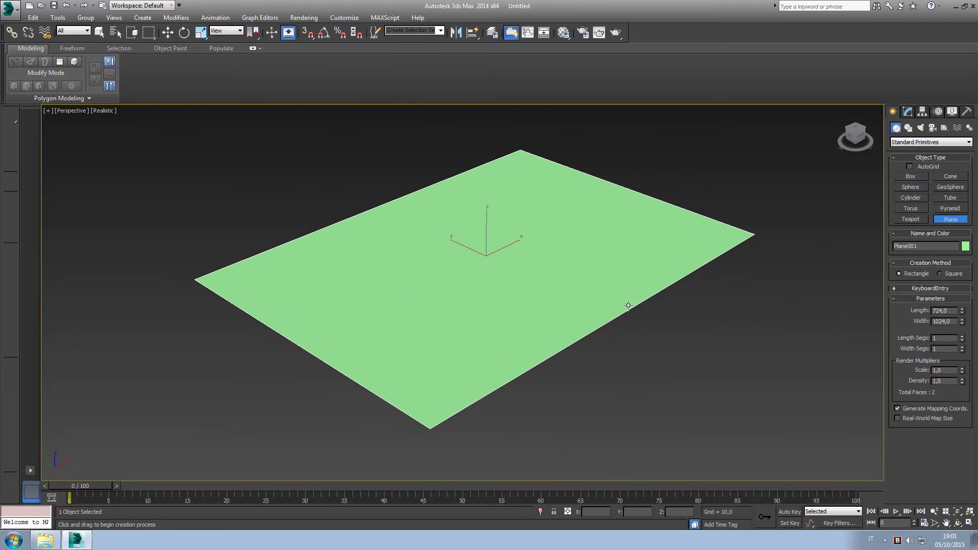
right_click(861, 143)
click(896, 162)
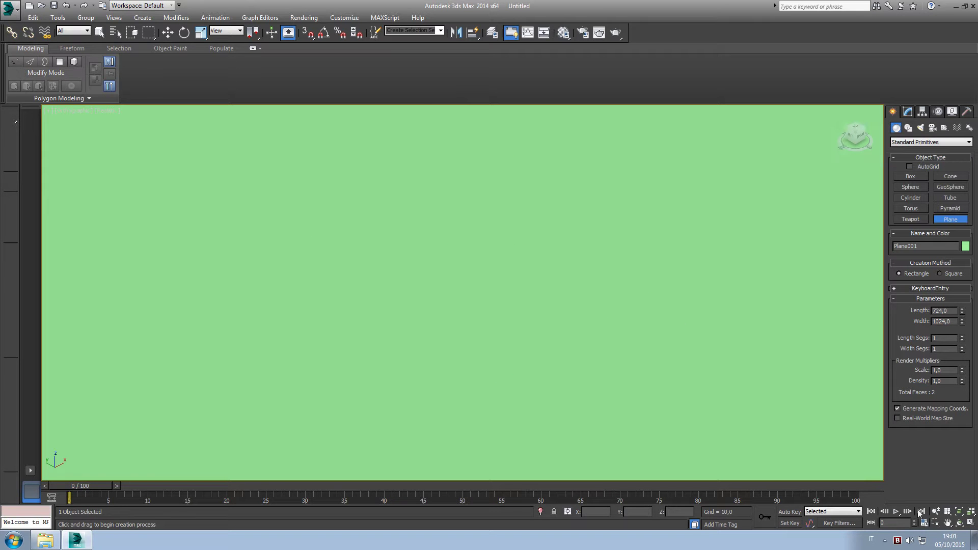
click(960, 513)
scroll(679, 365, down, 2)
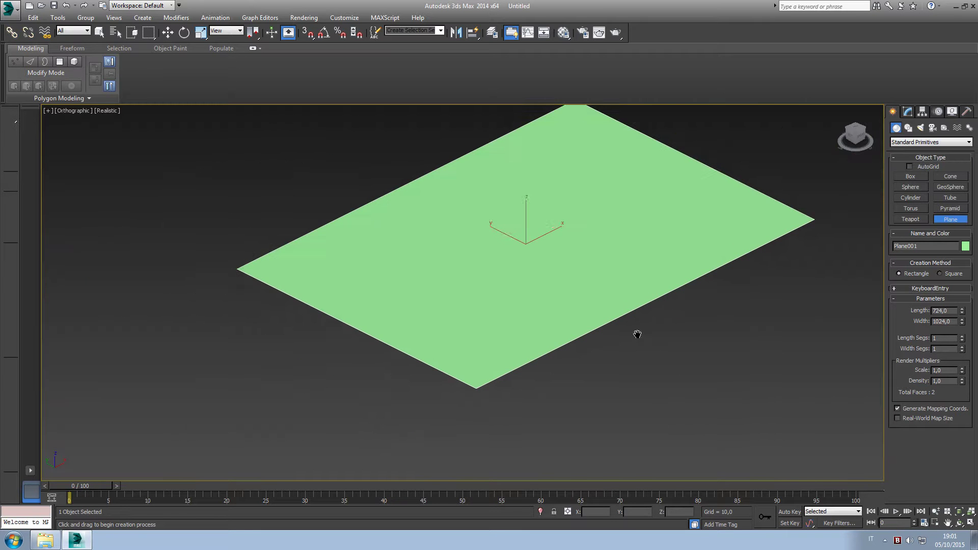
right_click(643, 377)
middle_drag(643, 377, 570, 404)
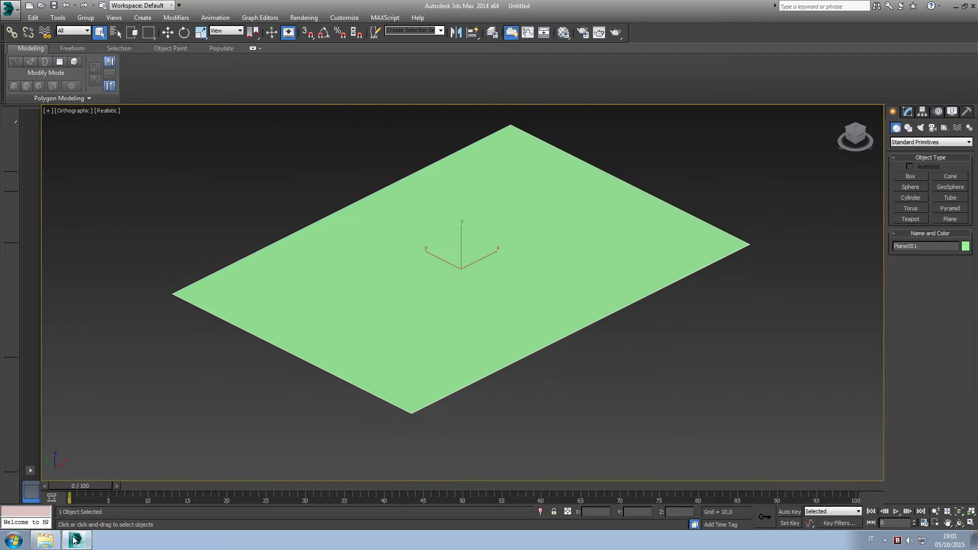
- Drag Fiat-500.jpg from Explorer onto the plane, minimize Explorer, and switch to Top view
click(46, 540)
drag(567, 178, 710, 225)
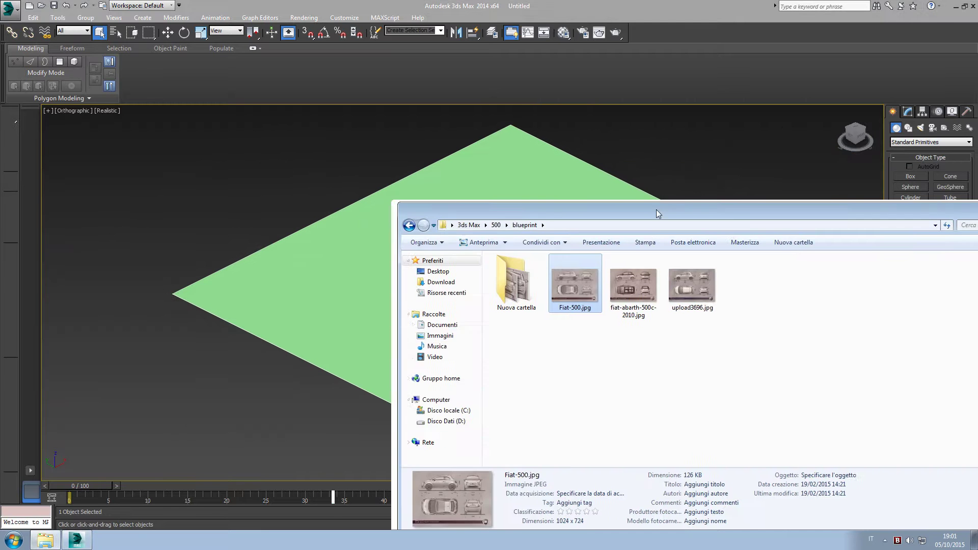
drag(652, 301, 413, 305)
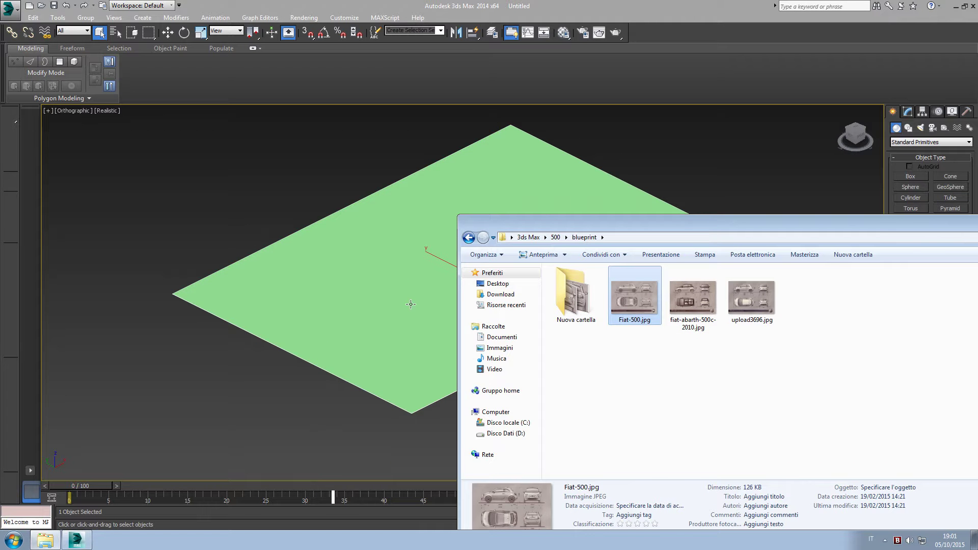
drag(673, 223, 466, 281)
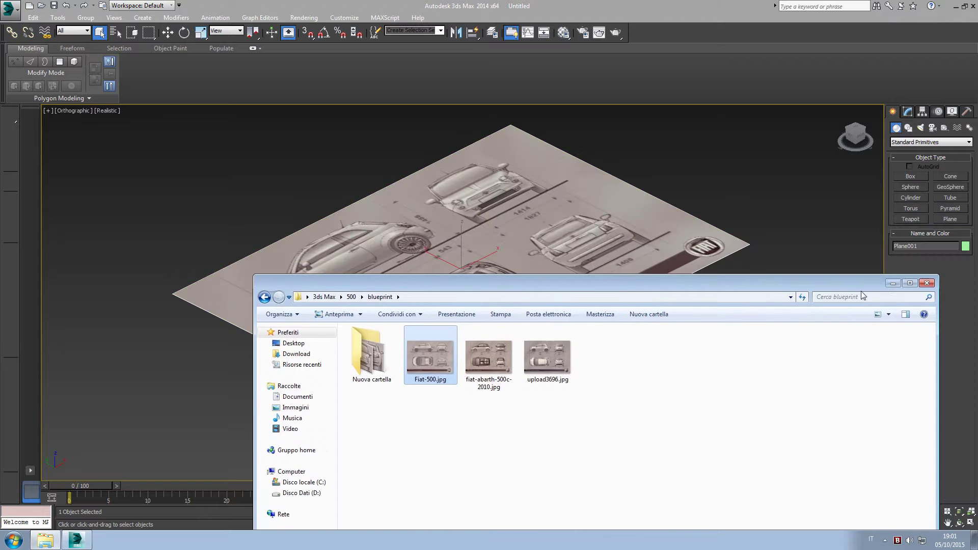
click(894, 286)
click(856, 129)
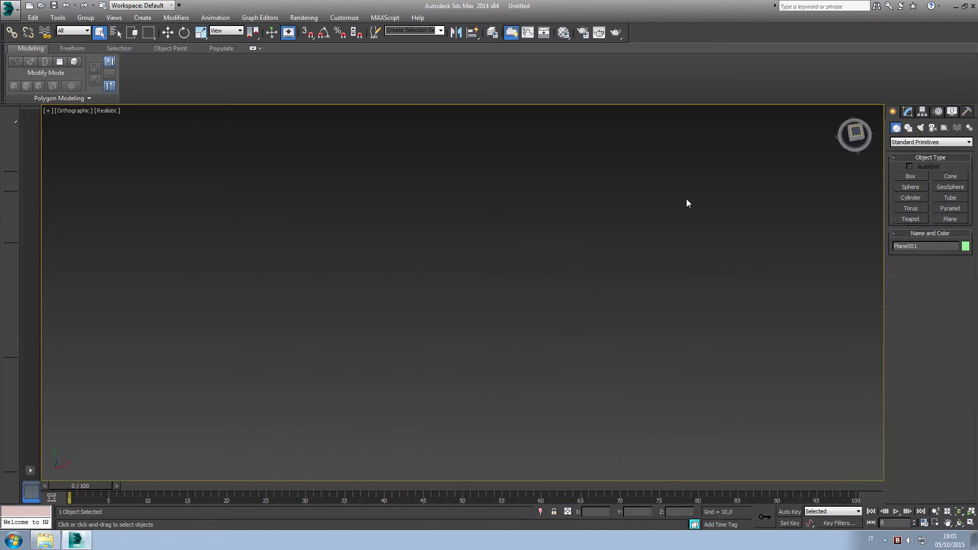
- Zoom to the textured plane and convert Plane001 to an Editable Poly
click(960, 512)
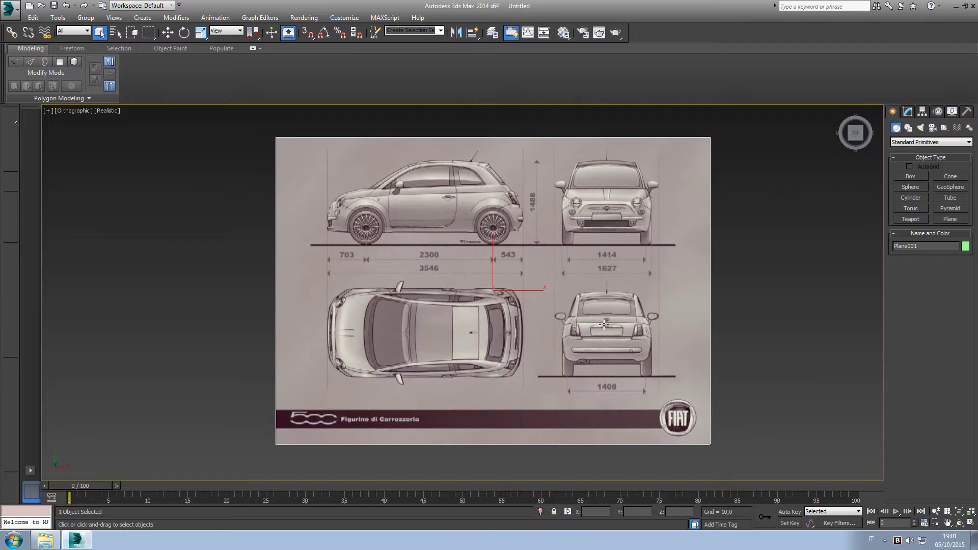
right_click(555, 294)
mouse_move(581, 385)
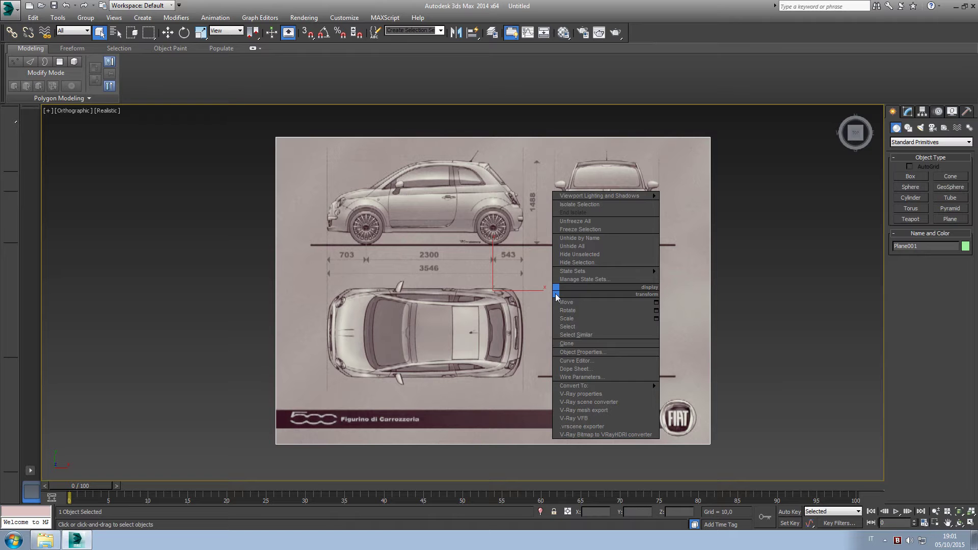
click(695, 393)
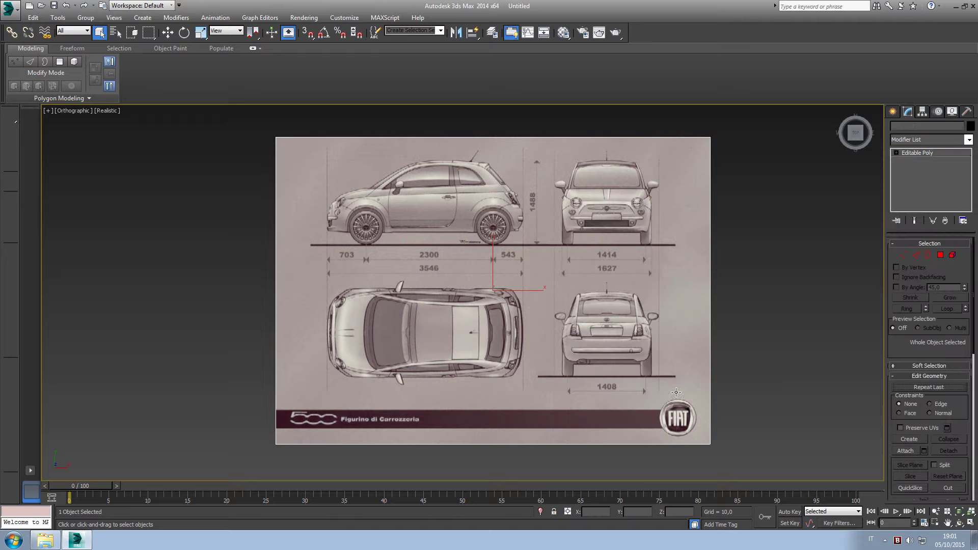
click(363, 62)
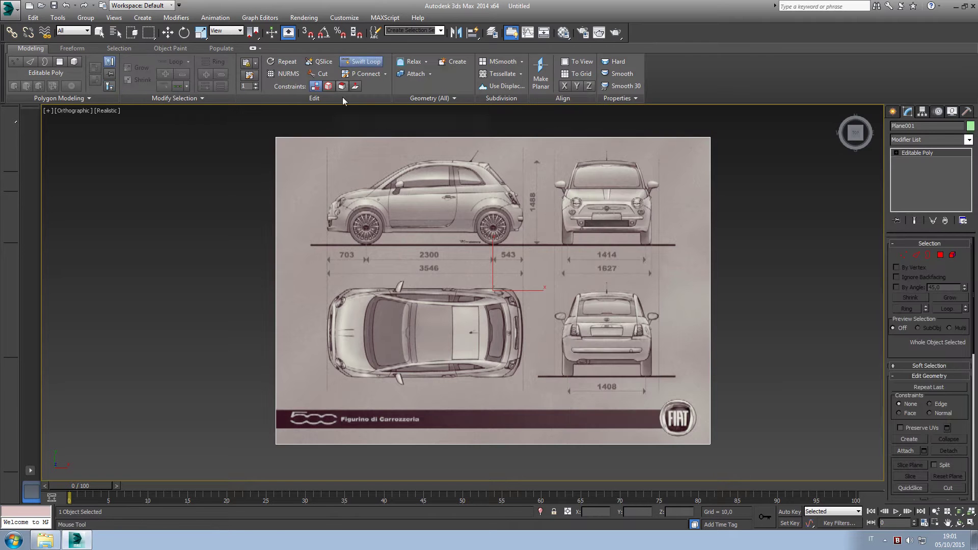
- Cut four horizontal edge loops framing the side view, top view and title band
middle_drag(274, 162, 281, 221)
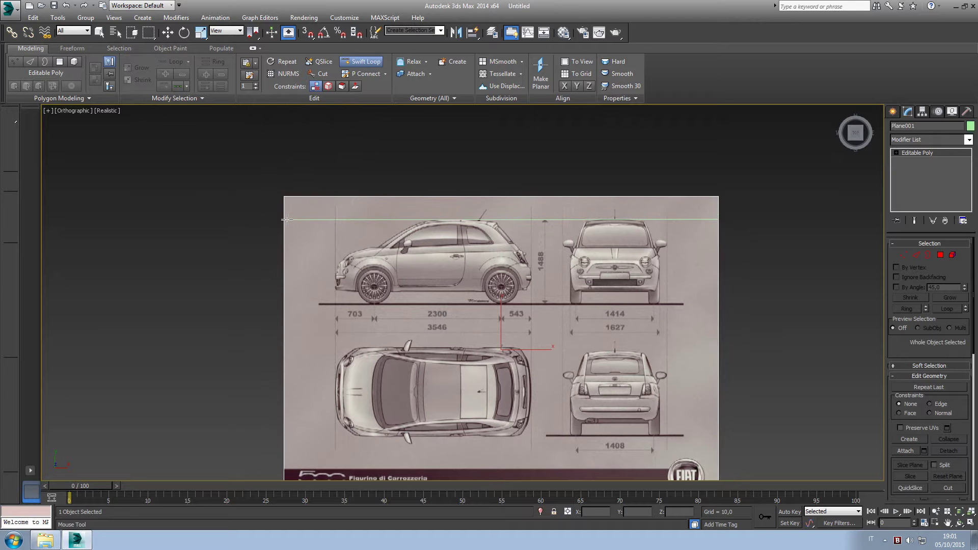
click(287, 219)
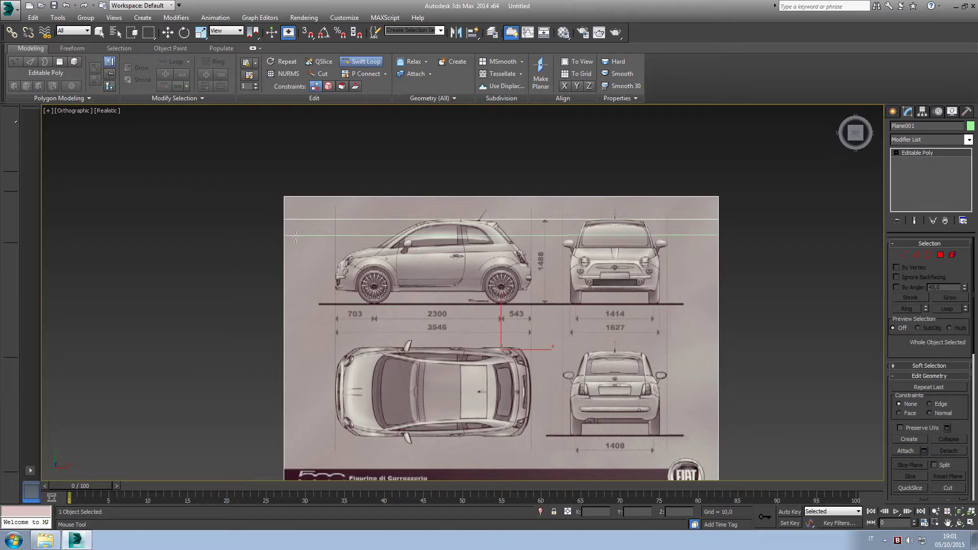
click(293, 304)
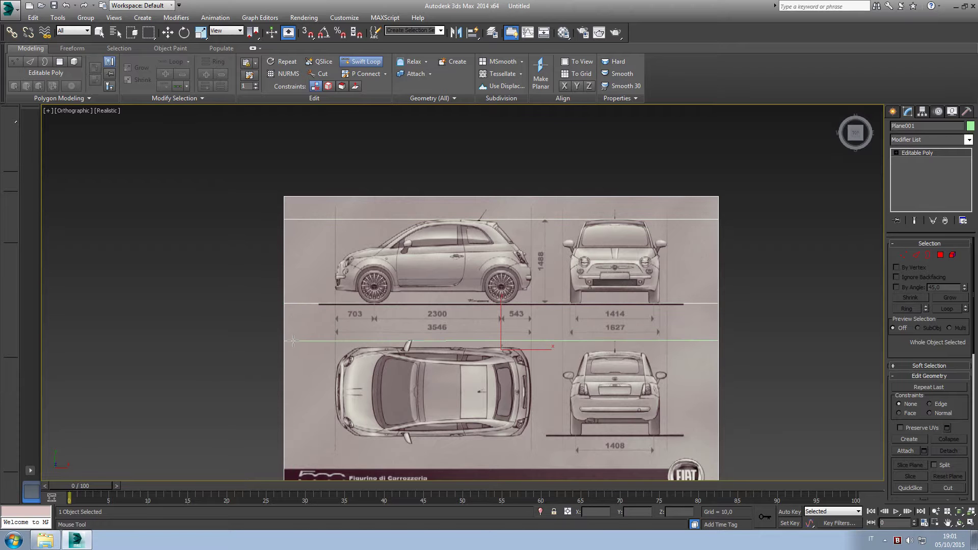
click(297, 339)
middle_drag(297, 338, 332, 273)
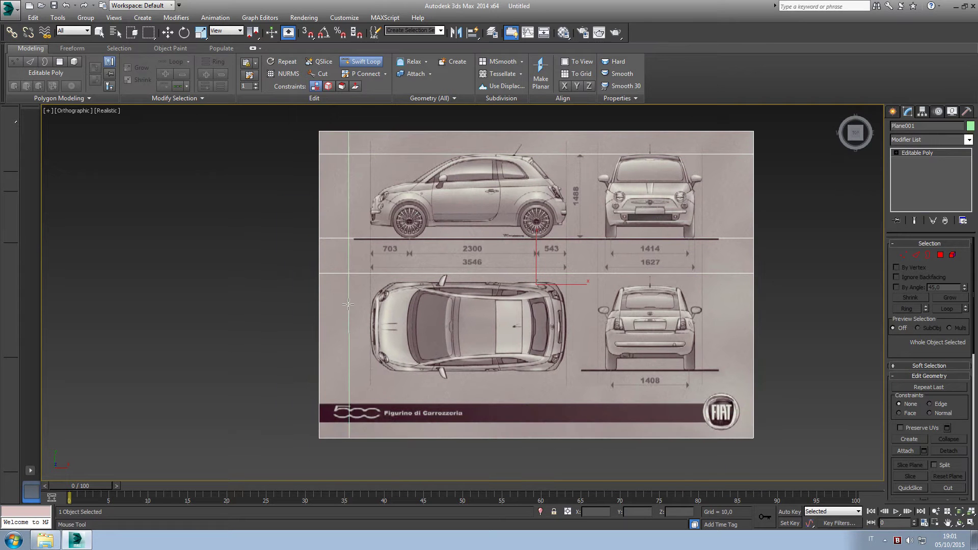
click(329, 380)
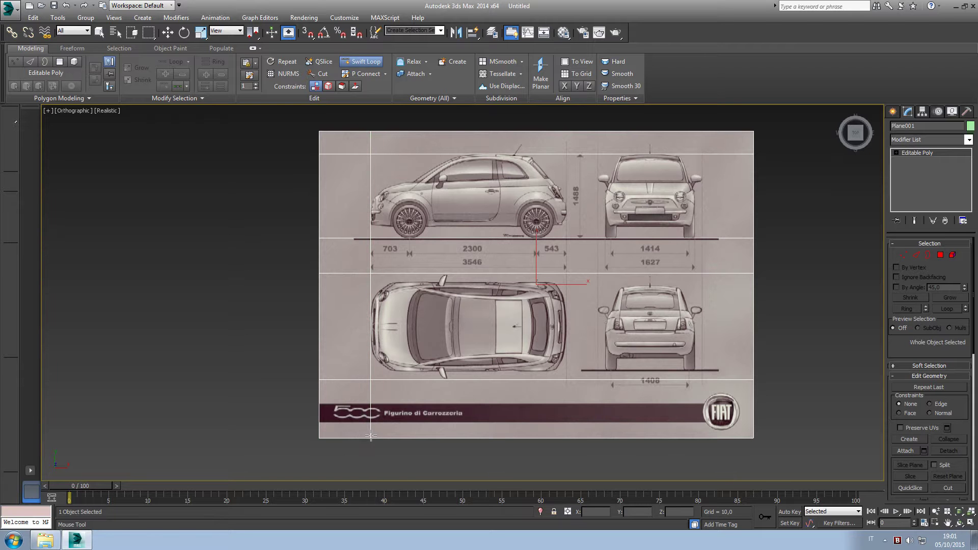
- Cut vertical edge loops left of the side view, between side and front views, and right of the front view
click(371, 436)
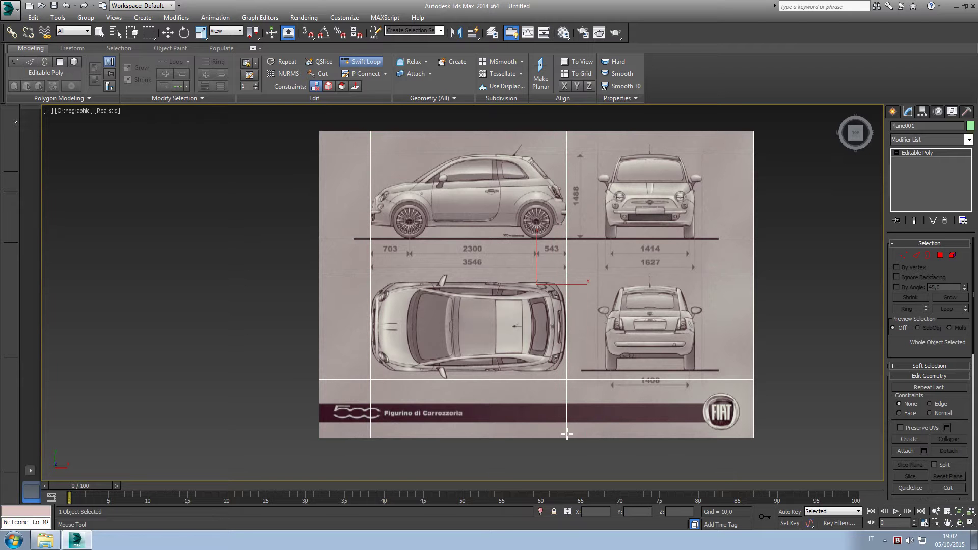
click(598, 434)
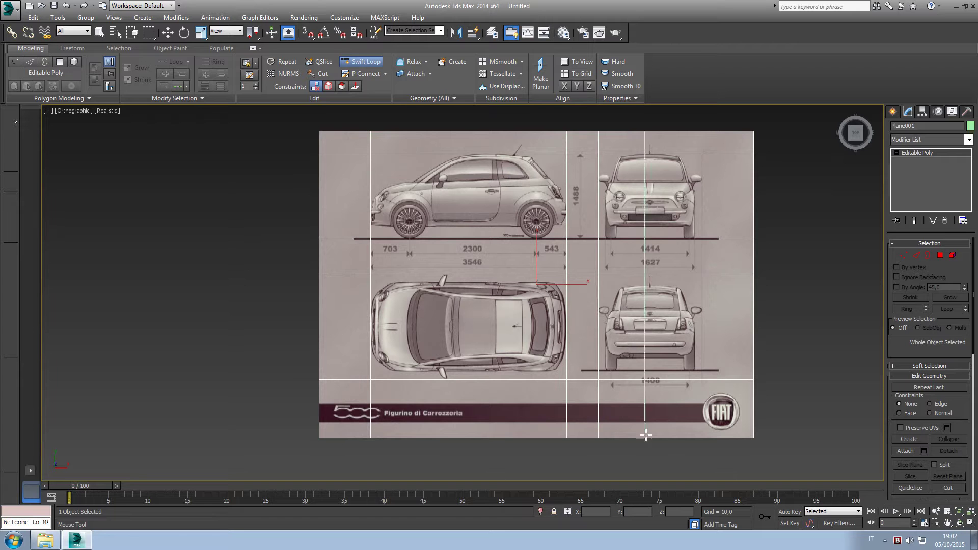
click(702, 433)
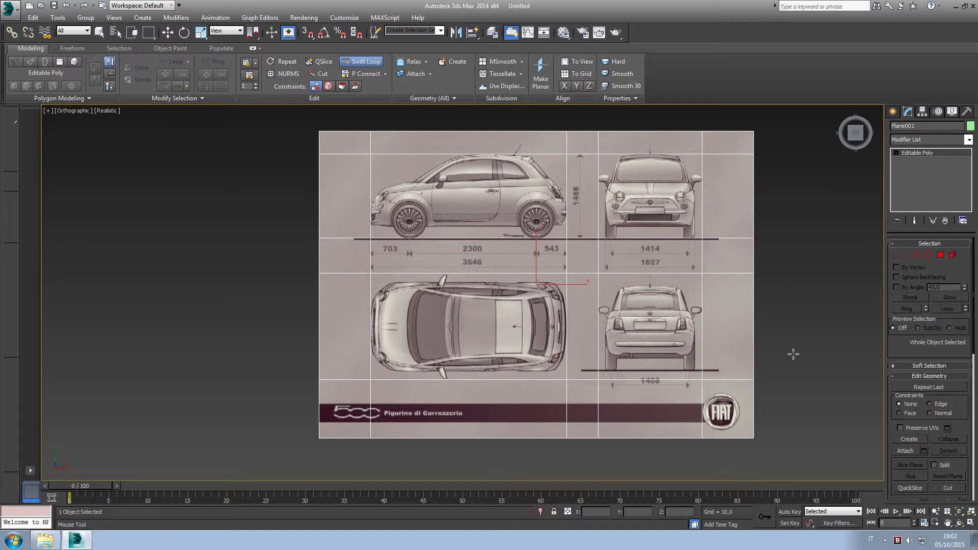
right_click(807, 337)
click(941, 255)
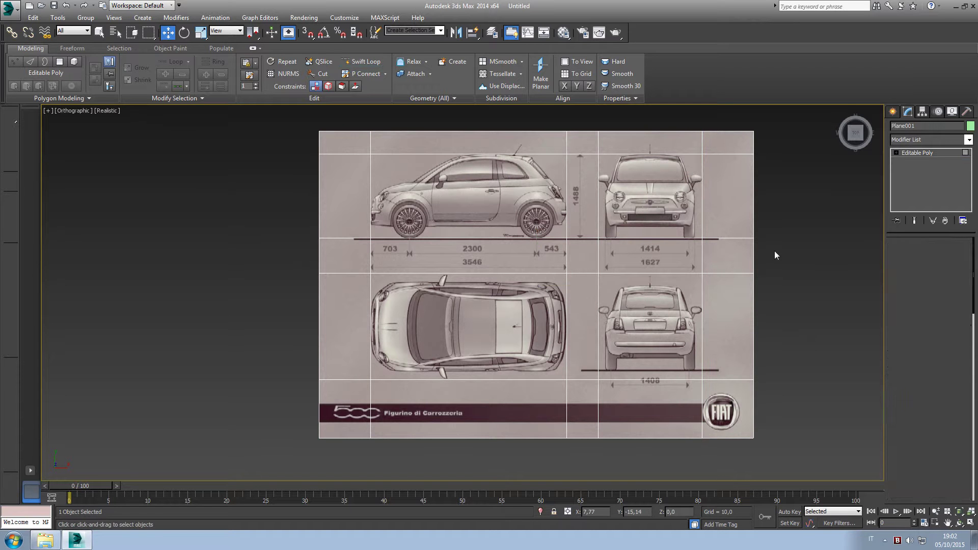
- In Polygon mode, delete the middle row between the views and the top-row margin polygons
key(4)
drag(773, 256, 288, 264)
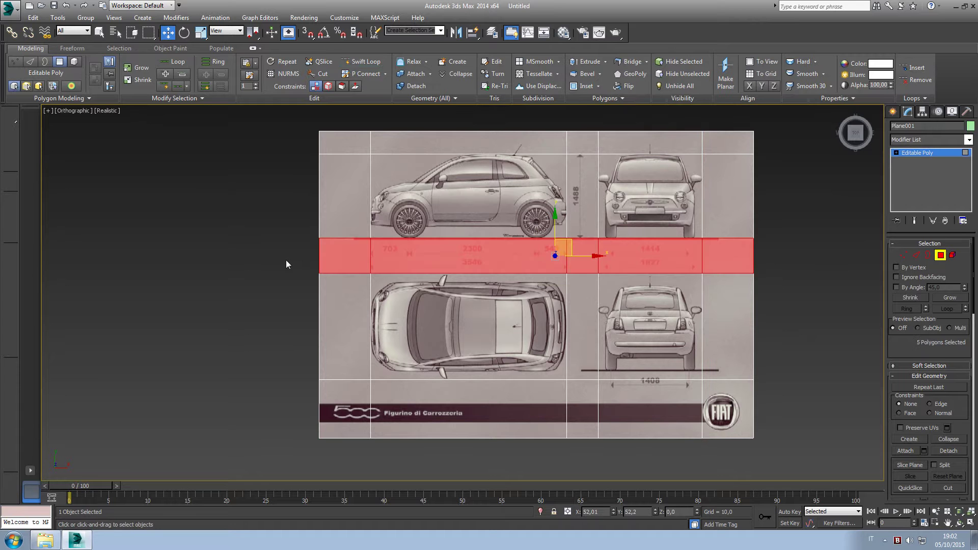
key(Delete)
click(709, 145)
key(Delete)
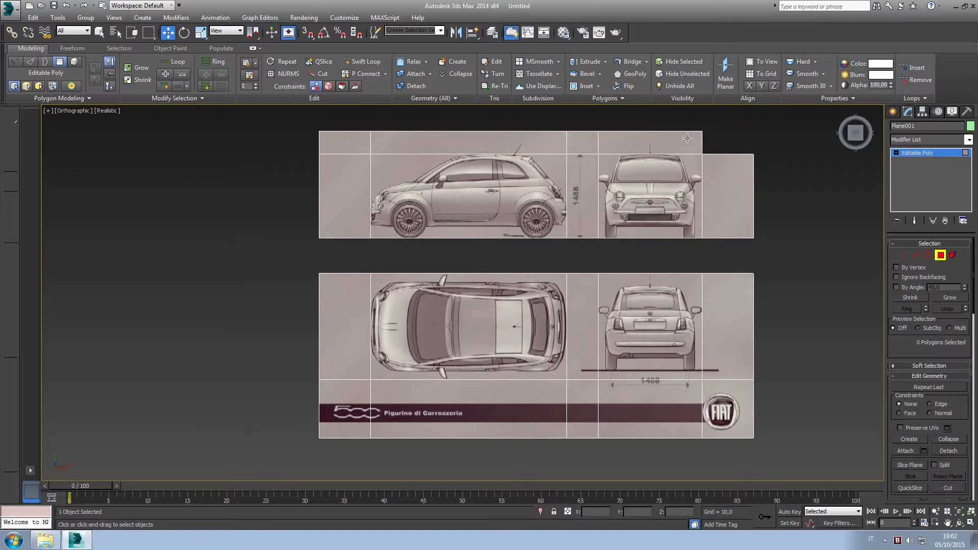
key(Delete)
drag(313, 144, 601, 148)
key(Delete)
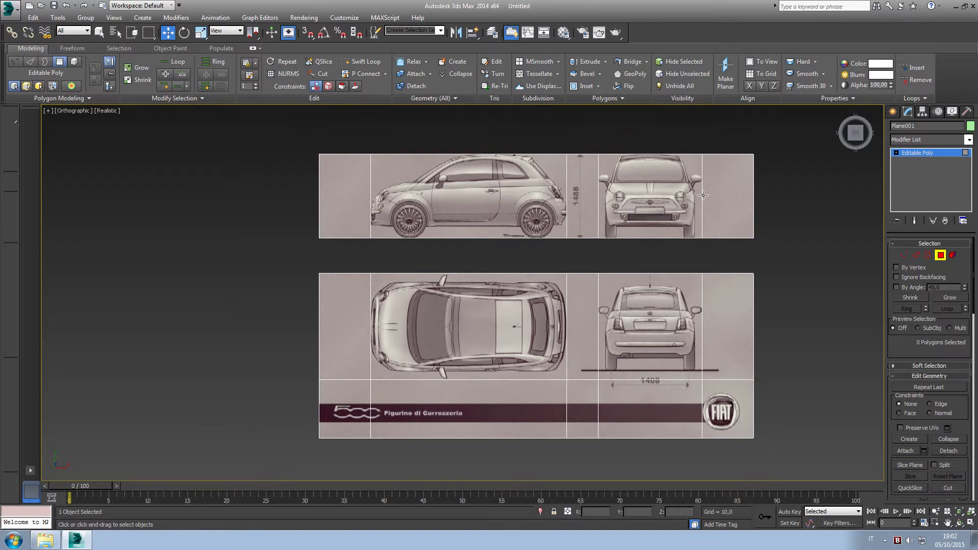
- Delete the blank polygon right of the front view, the narrow gaps, and the left strips
click(703, 195)
key(Delete)
click(581, 184)
key(Delete)
click(339, 224)
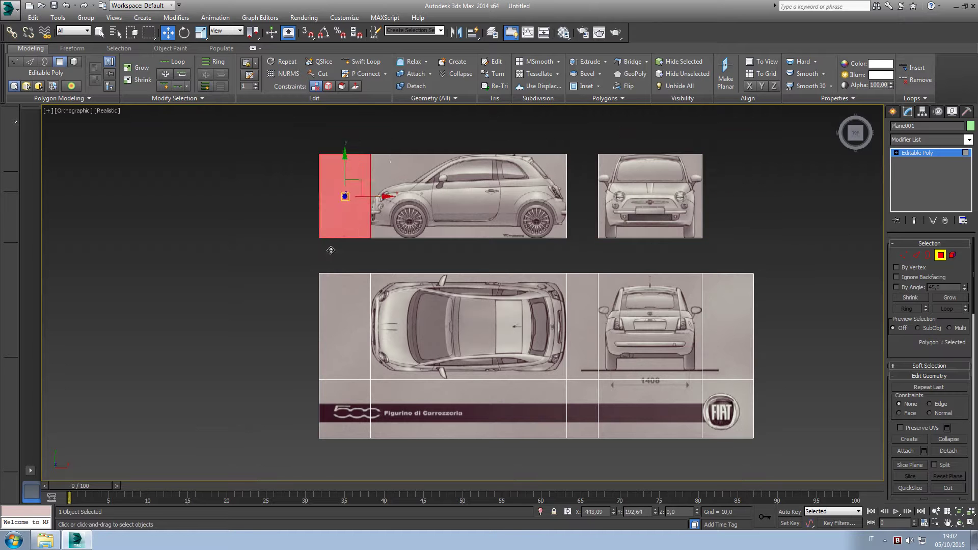
key(Delete)
drag(339, 266, 294, 470)
key(Delete)
click(590, 348)
key(Delete)
- Delete the bottom gap, right-column margins, strip below the rear view, and title band
click(581, 391)
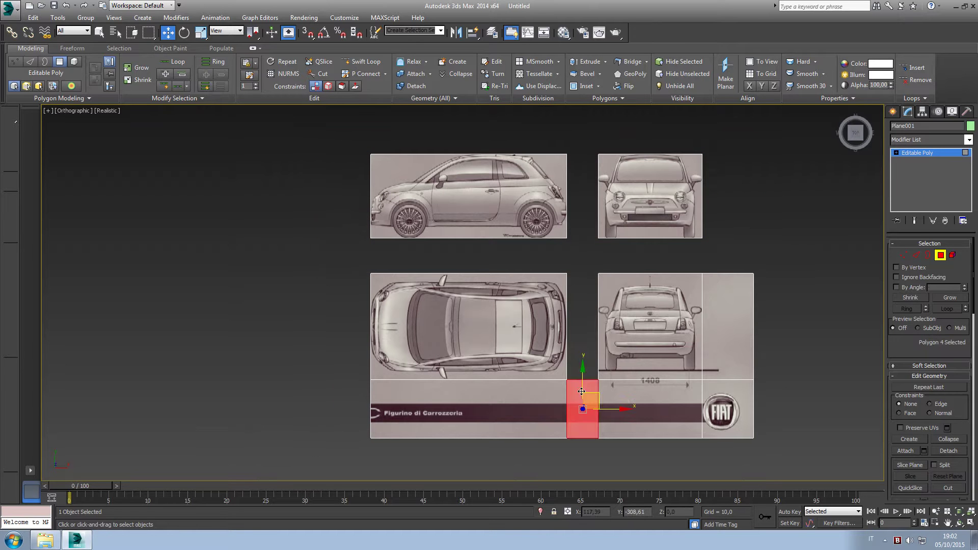
key(Delete)
click(723, 402)
key(Delete)
click(652, 408)
key(Delete)
click(530, 401)
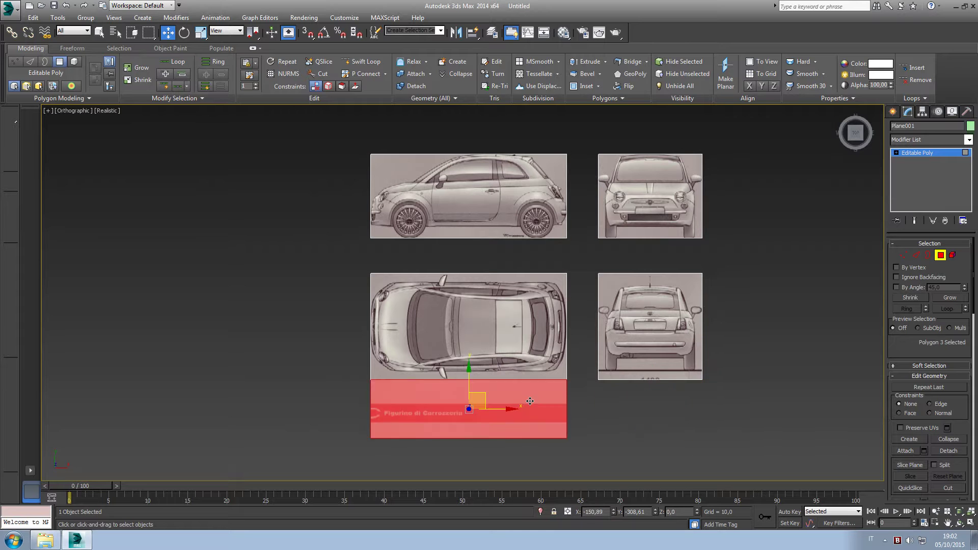
key(Delete)
- Recentre and zoom in on the four remaining car-view panels
middle_drag(530, 401, 511, 392)
middle_drag(580, 395, 569, 406)
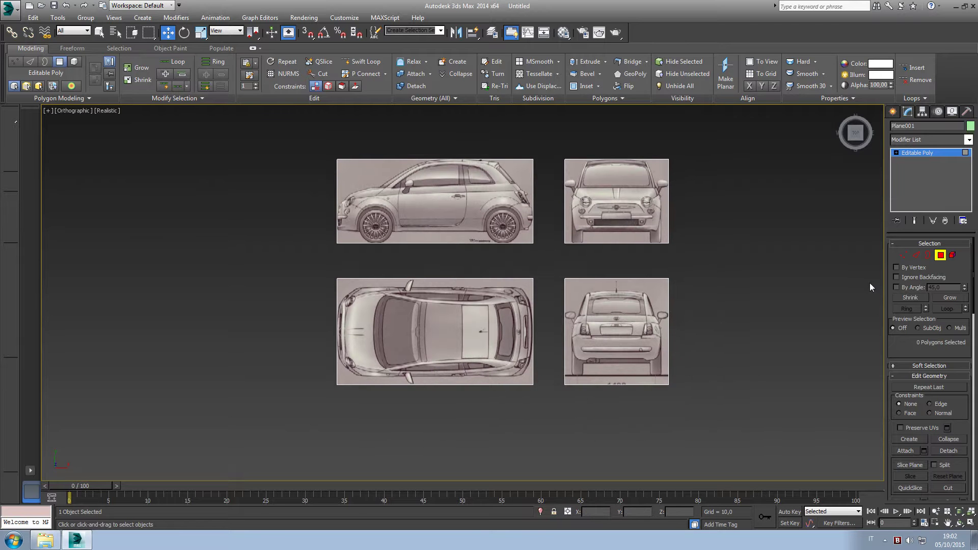
right_click(773, 310)
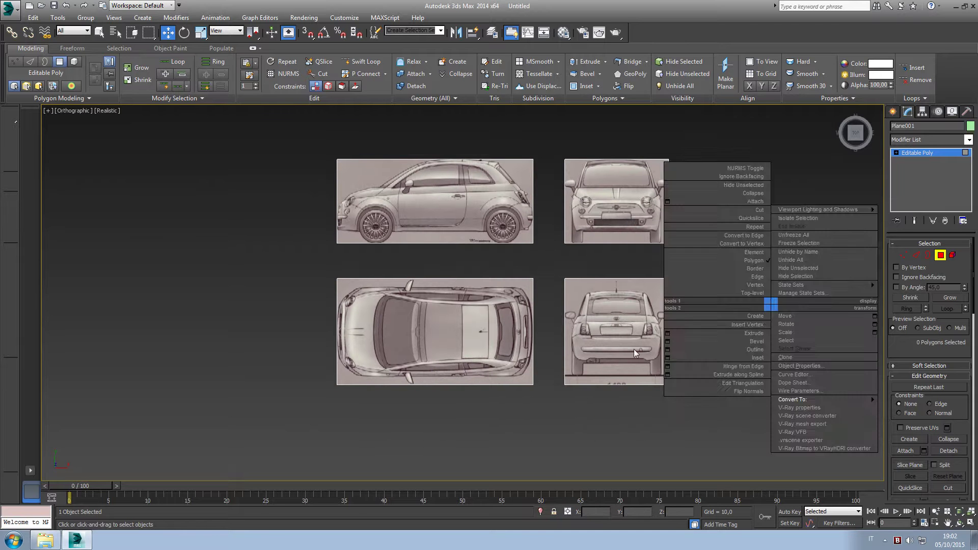
click(372, 61)
scroll(547, 285, up, 3)
scroll(551, 298, up, 2)
scroll(550, 301, up, 4)
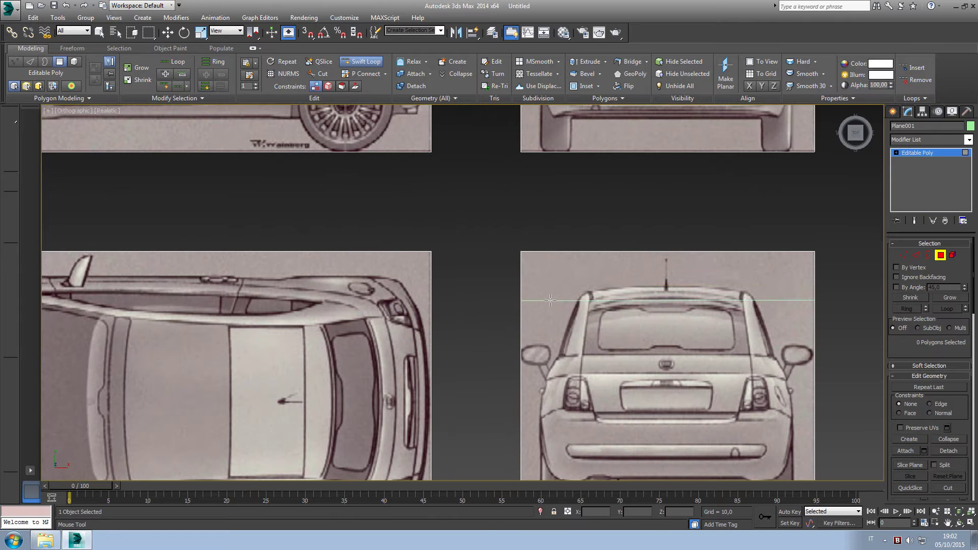
- Cut loops at the rear car's top and ground line, then delete the strips above and below
click(552, 287)
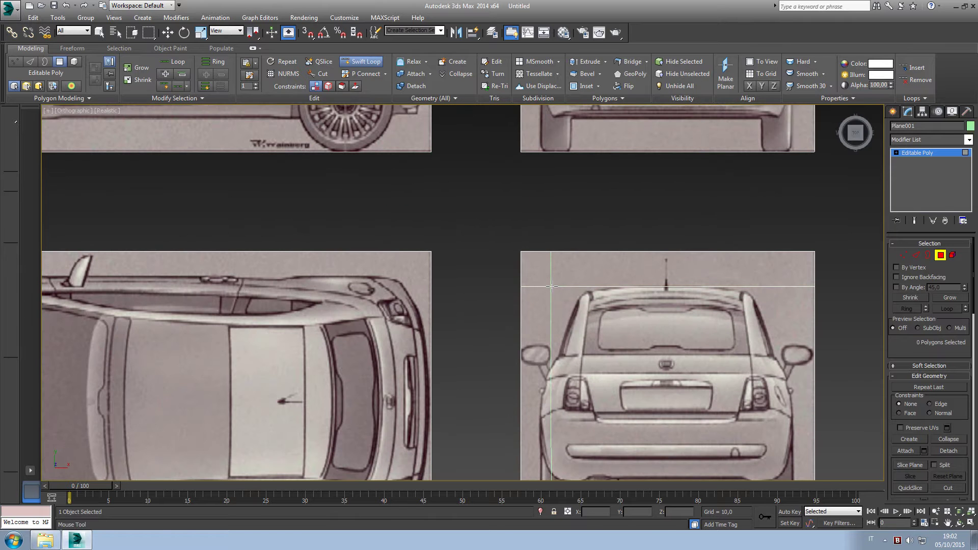
scroll(552, 286, down, 3)
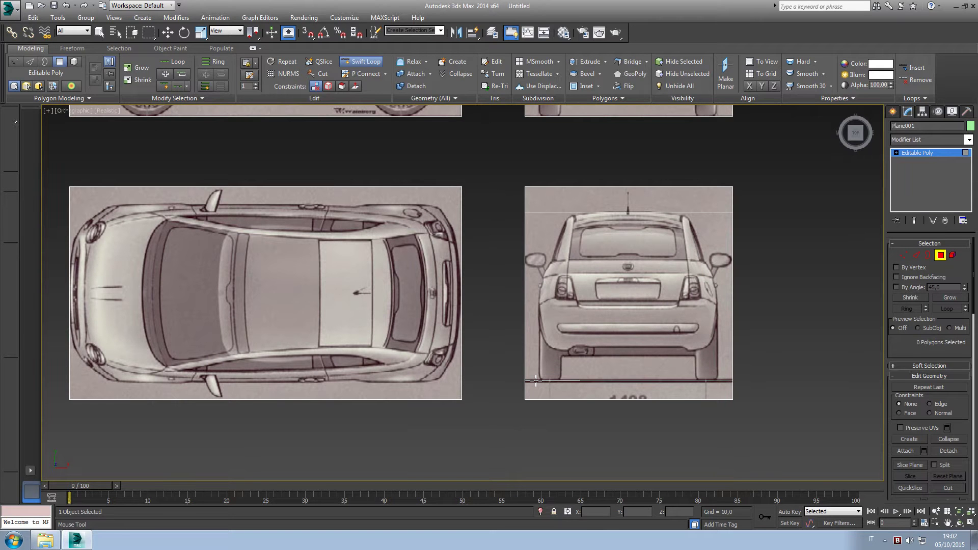
click(536, 379)
key(w)
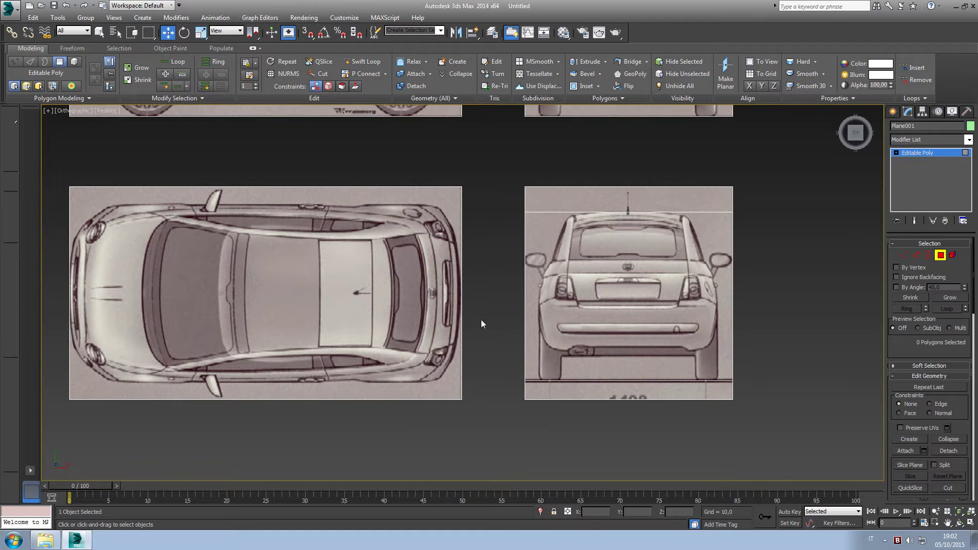
click(699, 194)
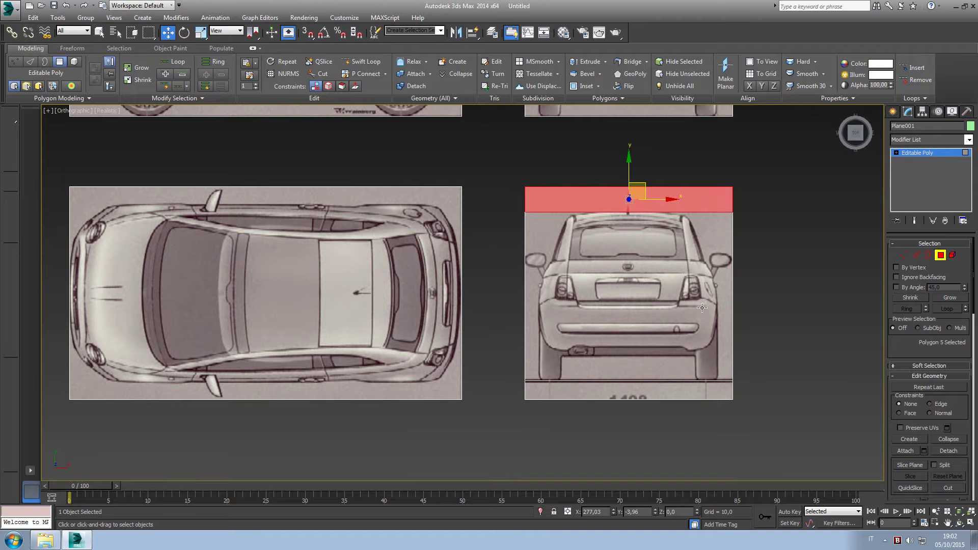
key(Delete)
click(703, 390)
key(Delete)
- Return to object level and orbit the view to see all four panels at an angle
right_click(836, 269)
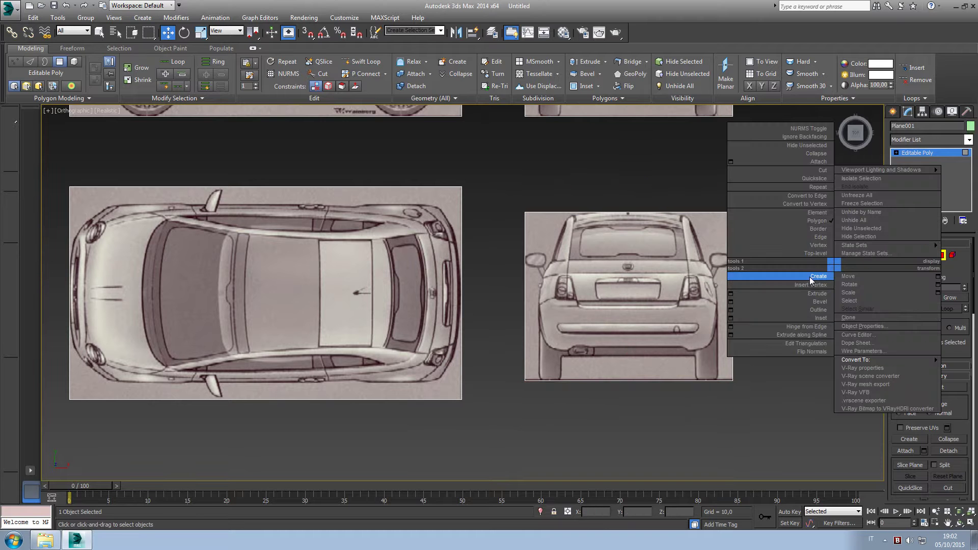
click(940, 256)
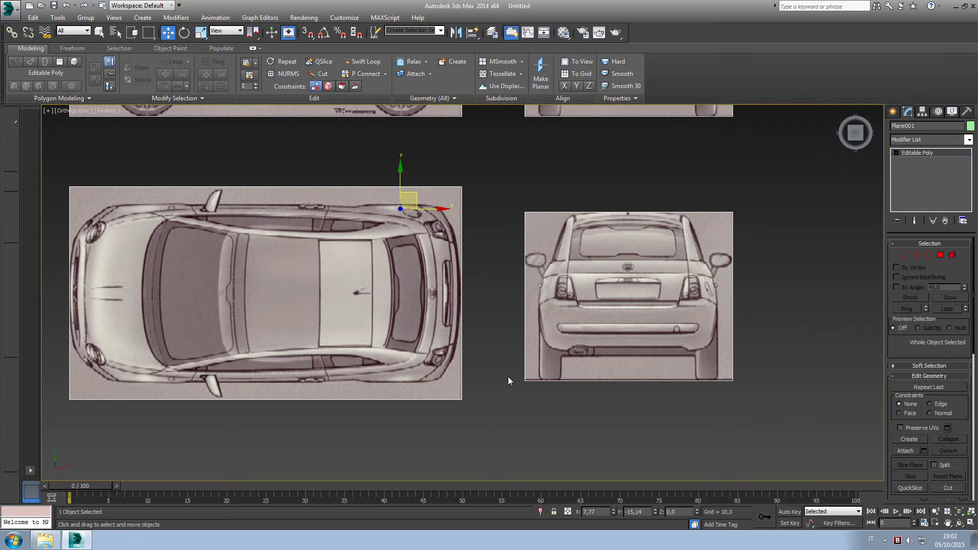
alt+middle_drag(463, 403, 496, 343)
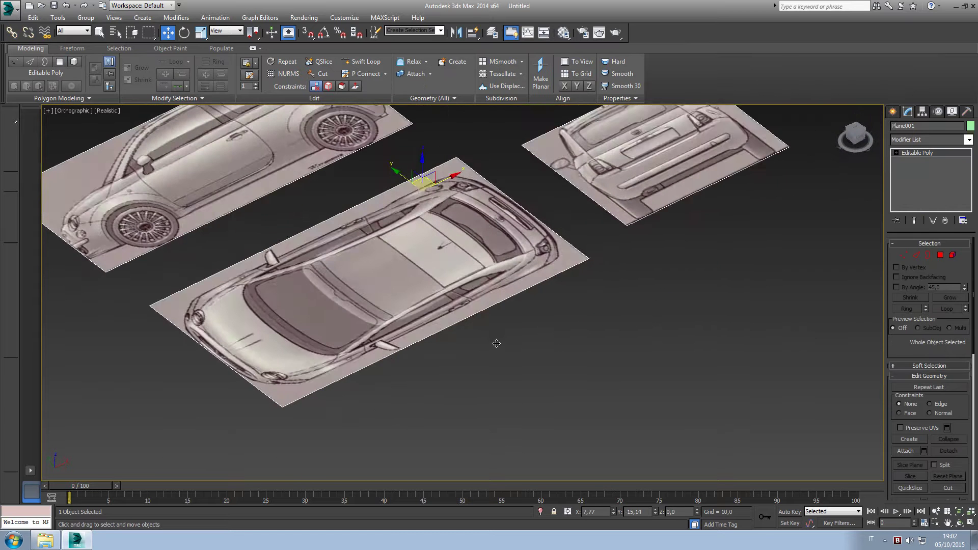
scroll(530, 377, down, 3)
scroll(543, 384, down, 2)
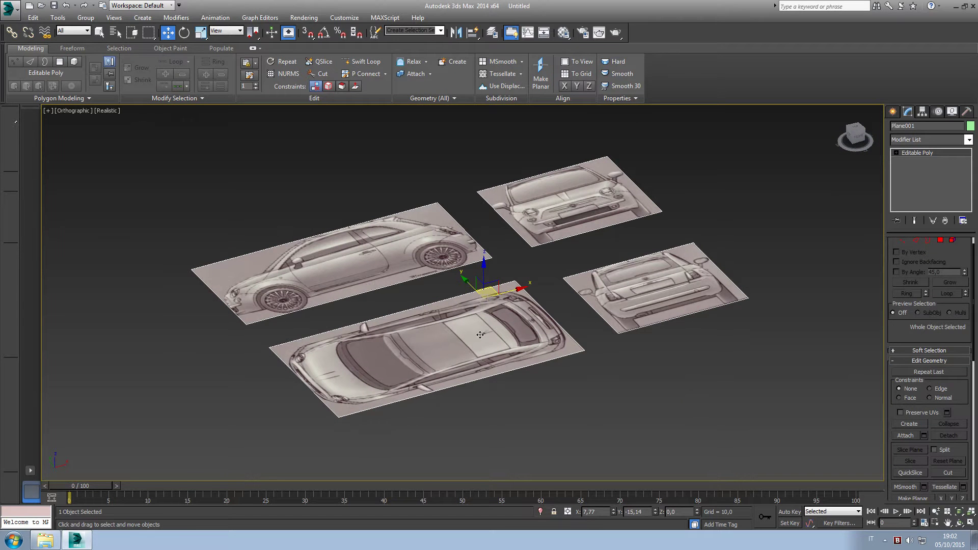
alt+middle_drag(480, 335, 496, 339)
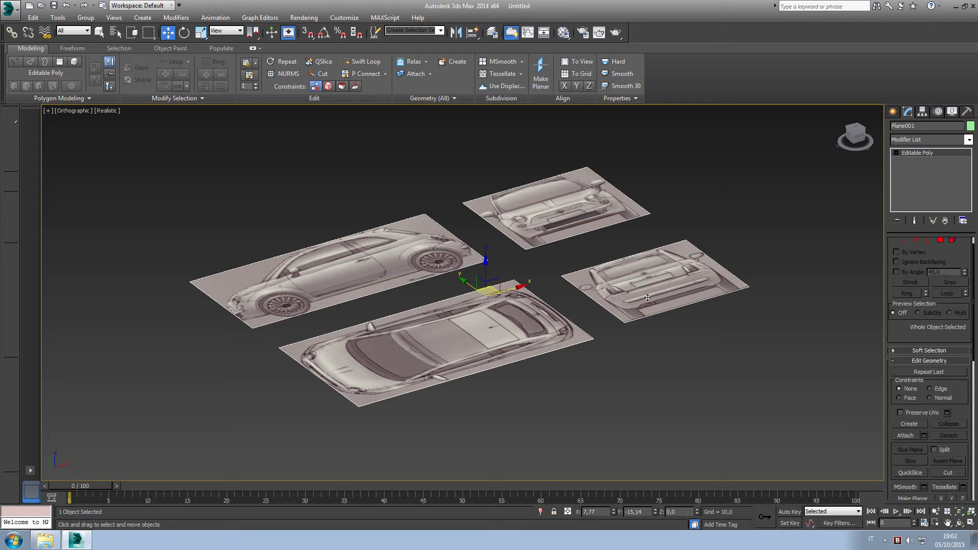
- In Polygon mode, detach the top-view and side-view panels as Object001 and Object002
click(940, 240)
click(514, 340)
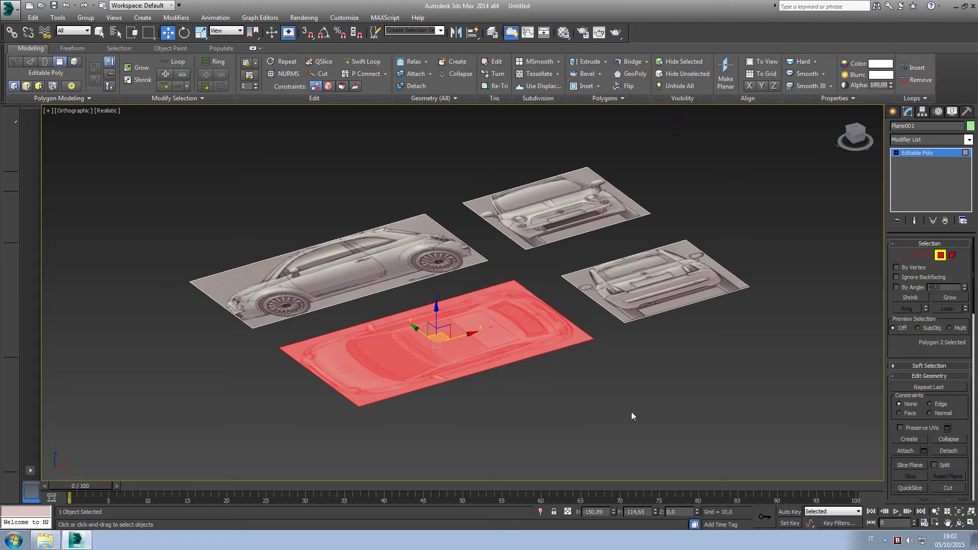
click(948, 451)
click(516, 274)
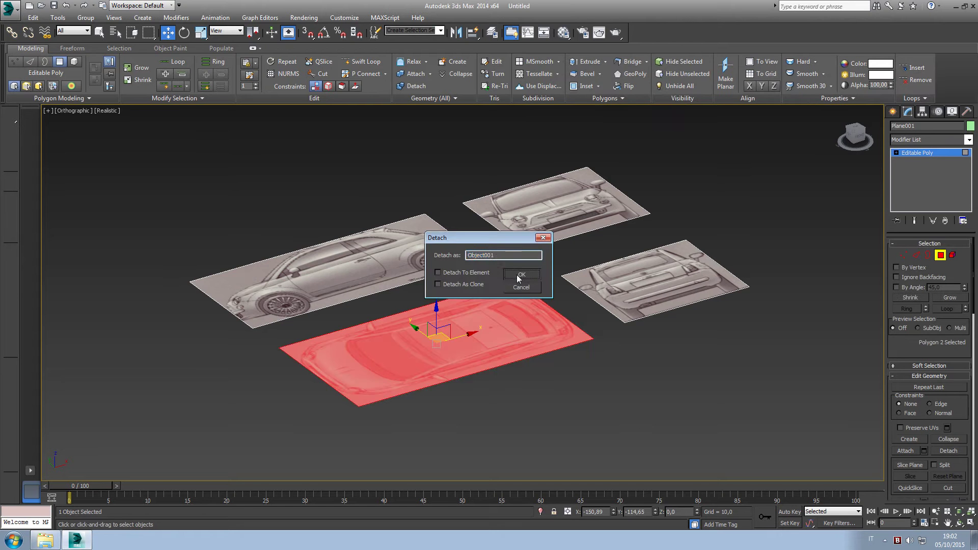
click(426, 265)
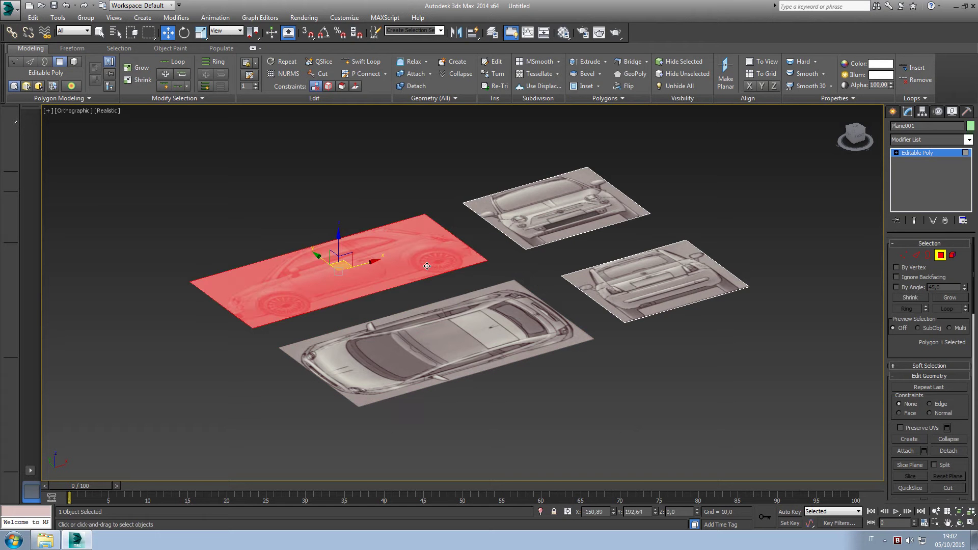
click(949, 451)
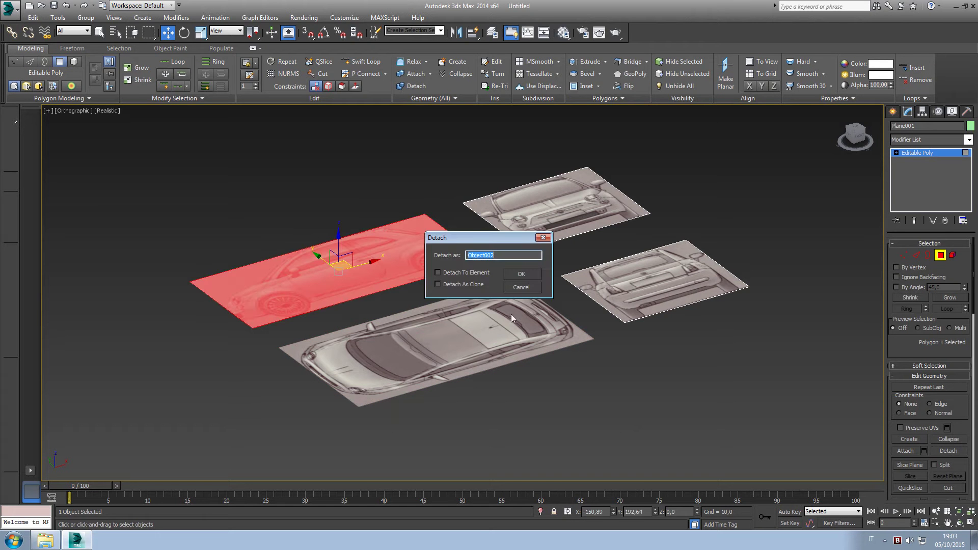
click(520, 272)
- Detach the front-view panel as Object003, then exit to object level and reframe the planes
click(542, 223)
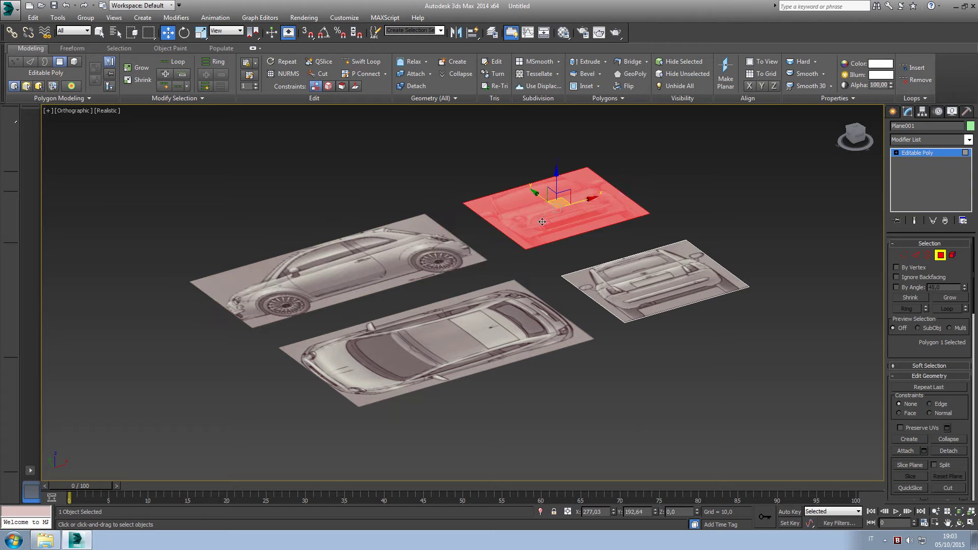
click(948, 451)
click(514, 273)
click(634, 294)
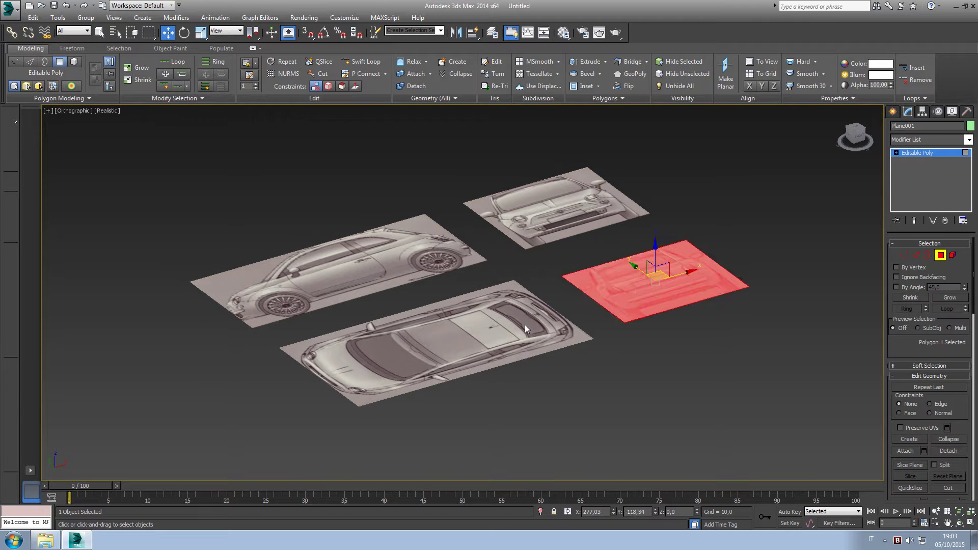
click(745, 389)
click(941, 256)
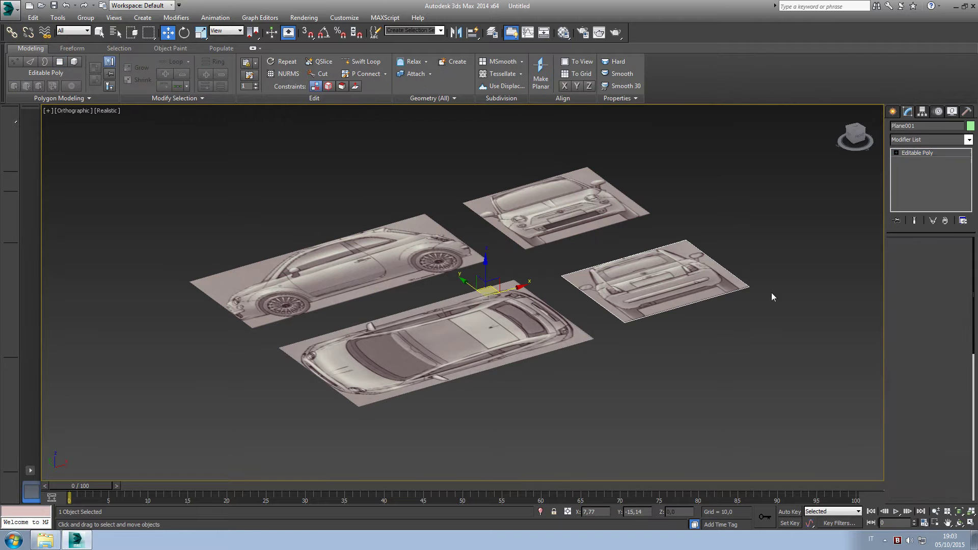
click(483, 314)
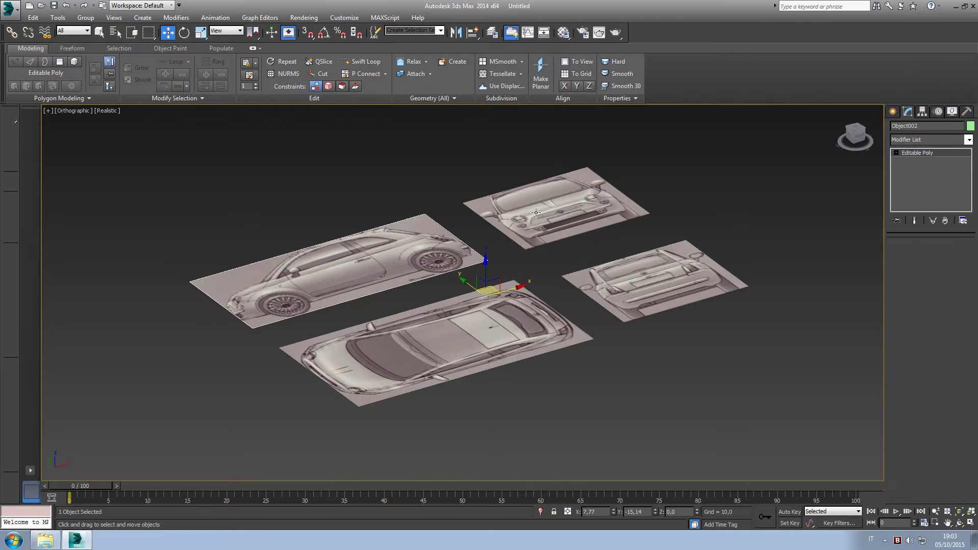
middle_drag(574, 365, 559, 384)
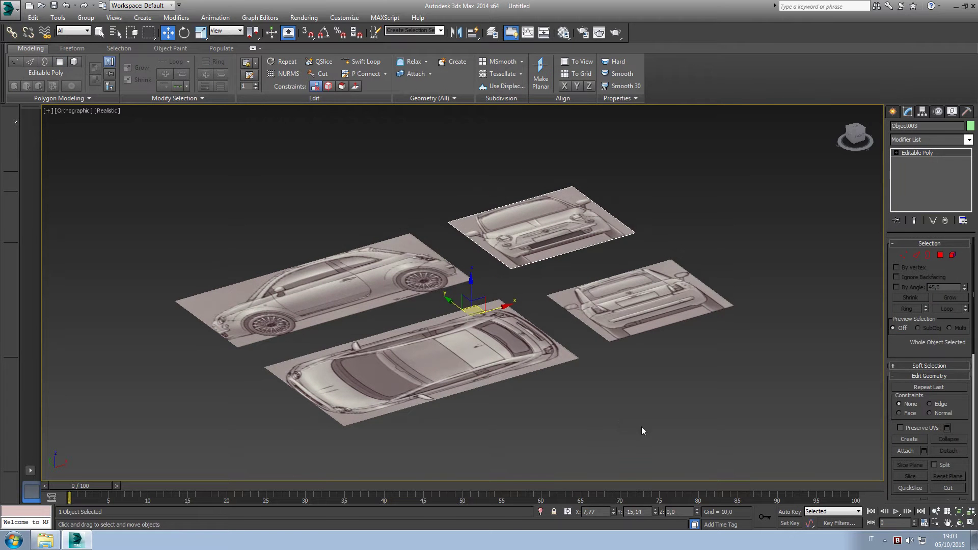
- Select the front-view plane and enable Affect Pivot Only in the Hierarchy pivot settings
click(552, 270)
click(542, 261)
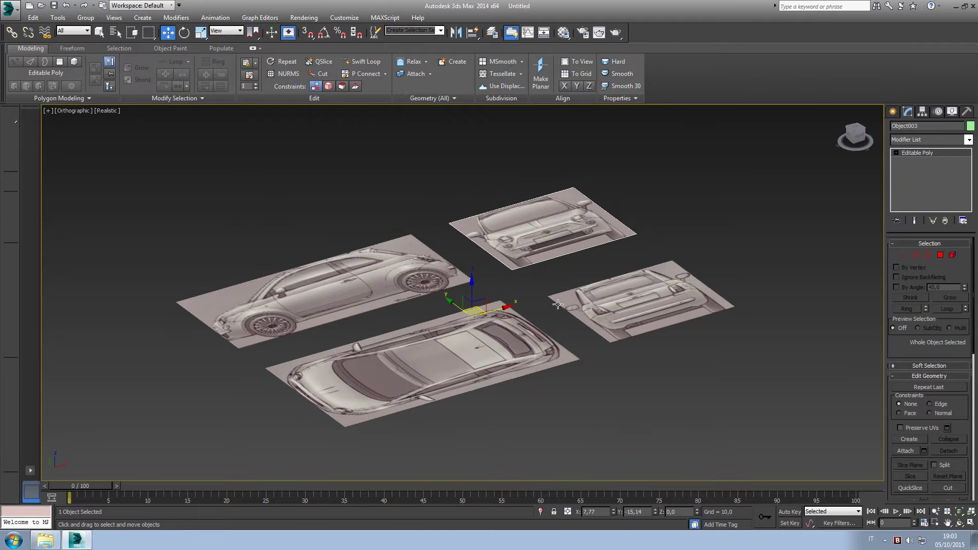
click(922, 112)
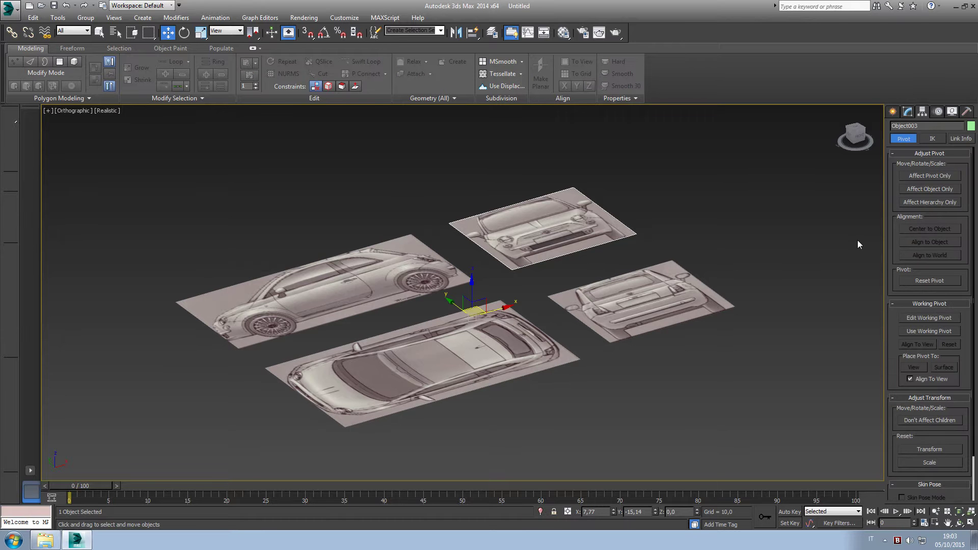
click(915, 177)
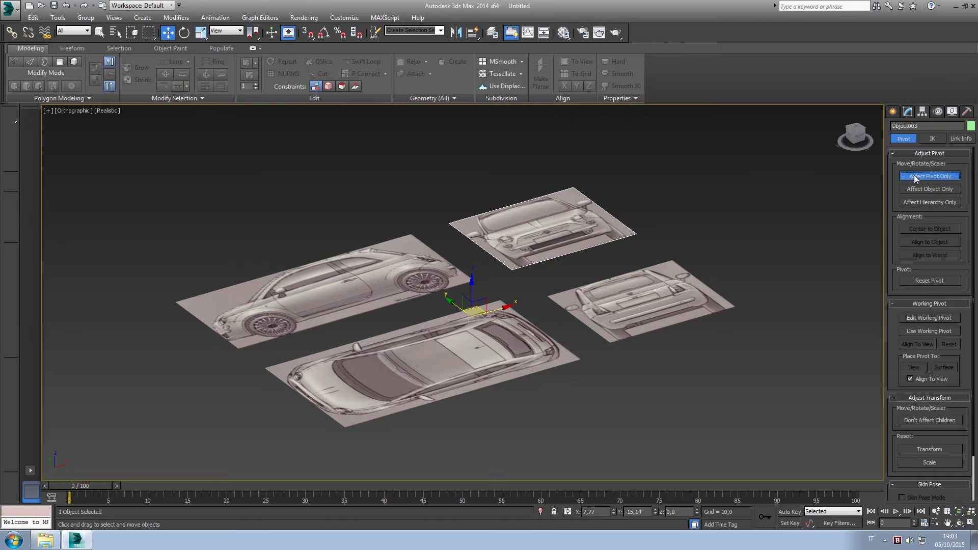
- Center the pivot to object for the top, rear, front and side-view planes
click(435, 378)
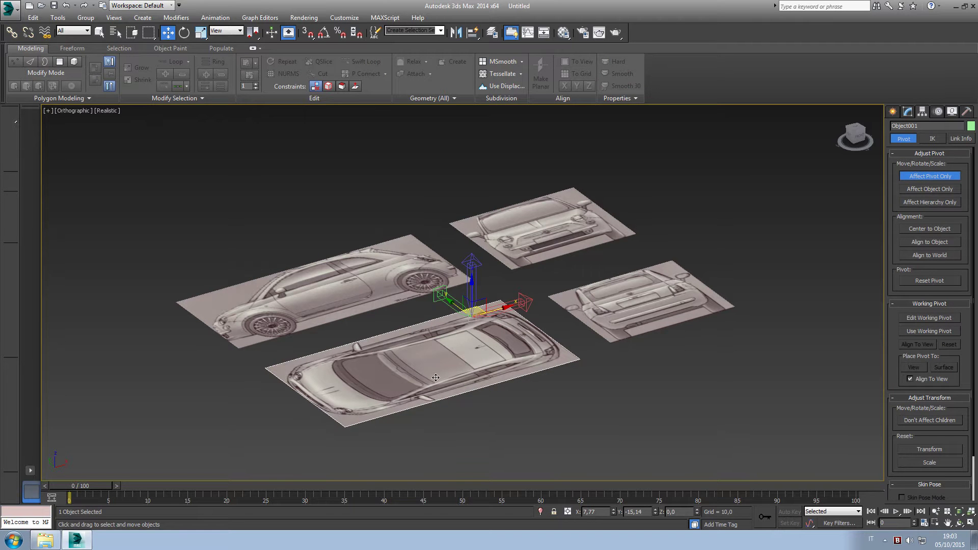
click(916, 229)
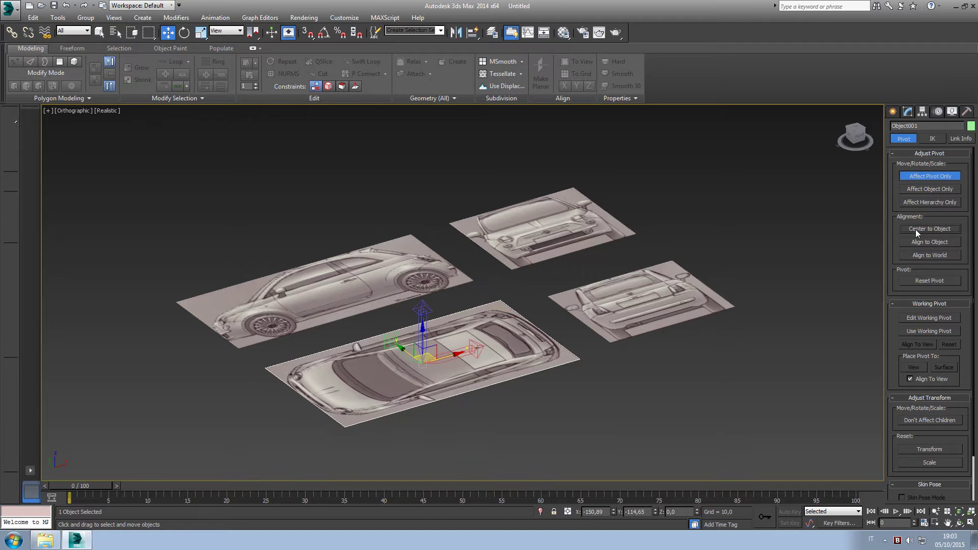
click(642, 317)
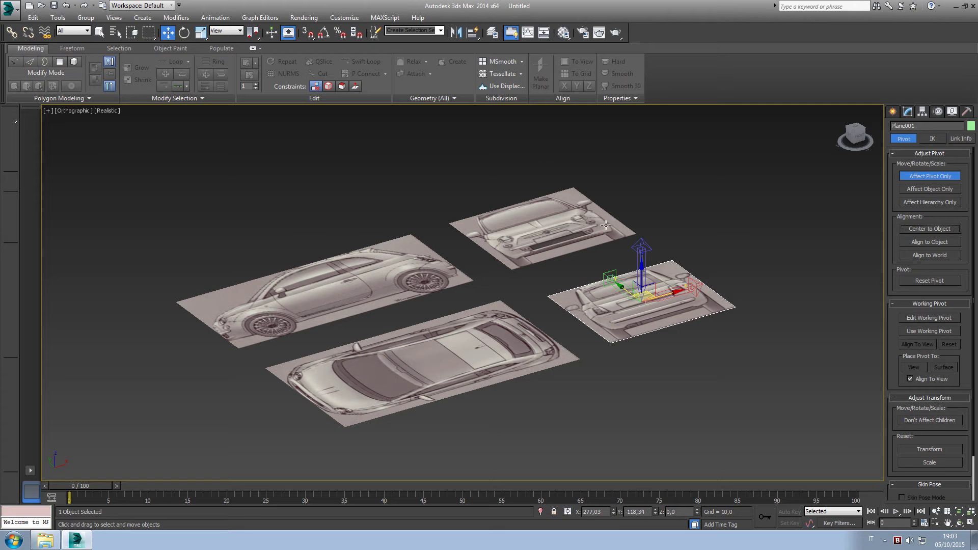
click(606, 225)
click(926, 228)
click(384, 281)
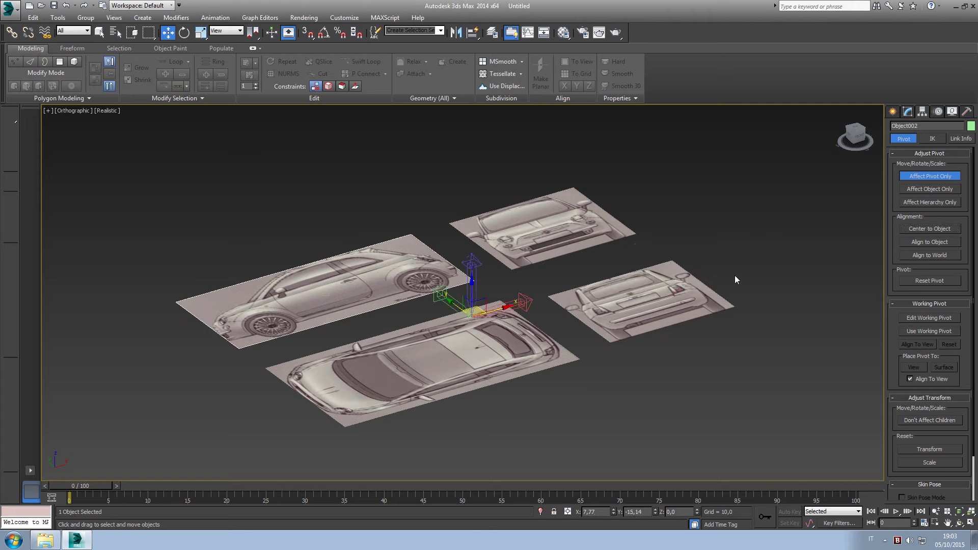
click(928, 229)
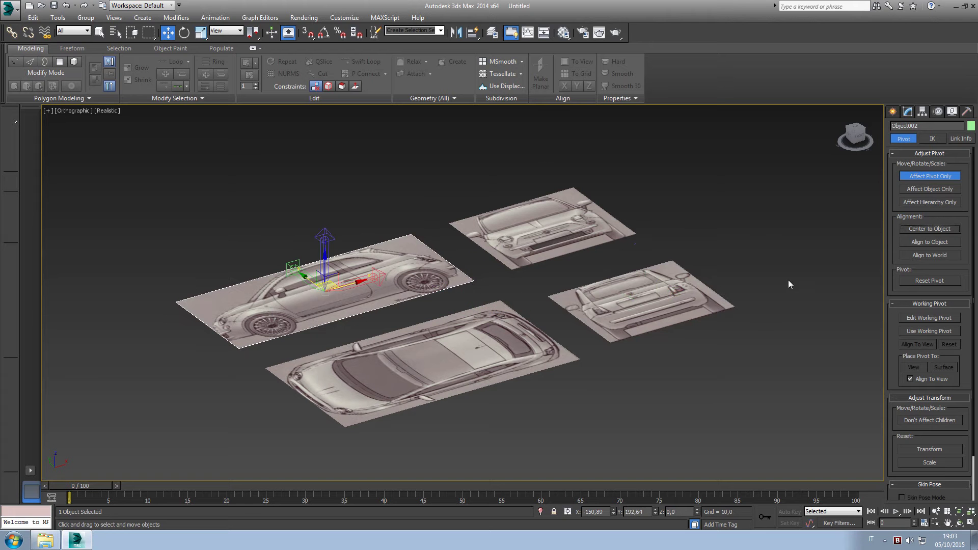
- Turn off Affect Pivot Only and select each plane to check its centred pivot
click(928, 175)
click(485, 359)
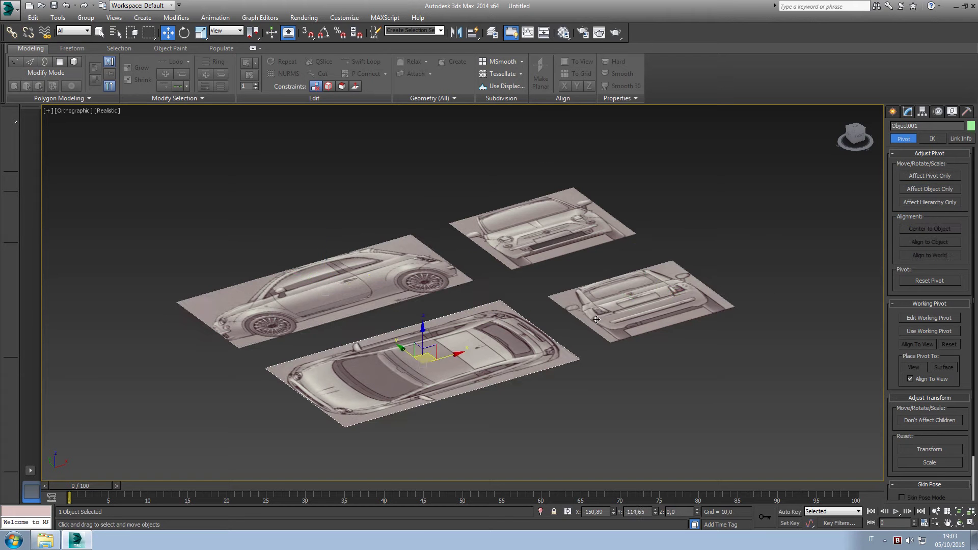
click(574, 228)
click(401, 272)
click(397, 351)
click(618, 320)
click(562, 248)
scroll(571, 308, down, 2)
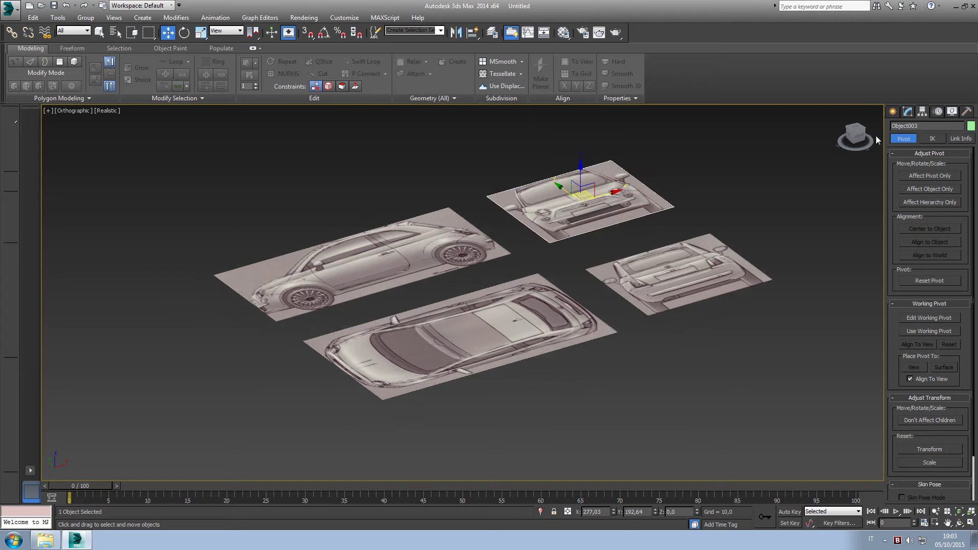
click(893, 111)
scroll(662, 264, down, 2)
- Switch to Select and Rotate with Angle Snap on and the angle increment set to 90°
scroll(615, 305, down, 3)
scroll(616, 306, up, 2)
middle_drag(616, 305, 626, 256)
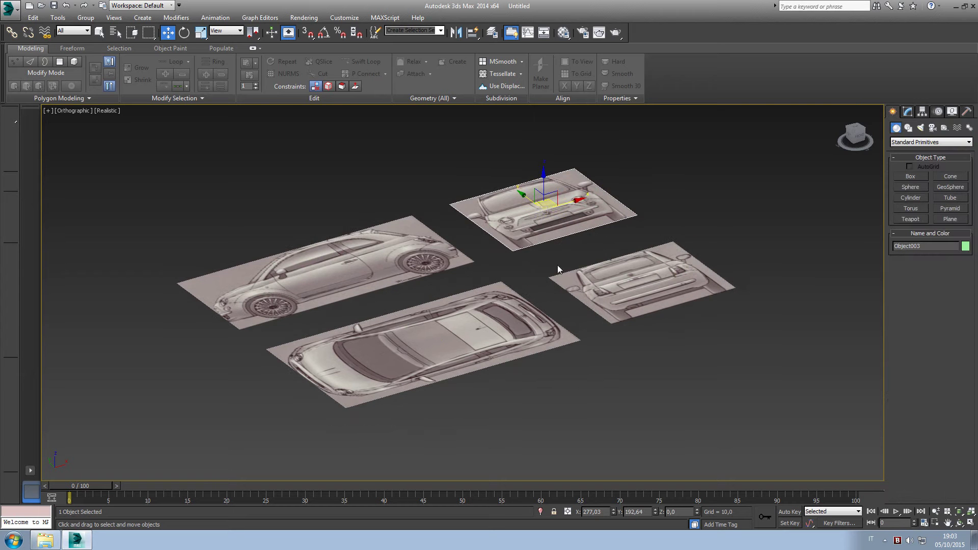
click(185, 35)
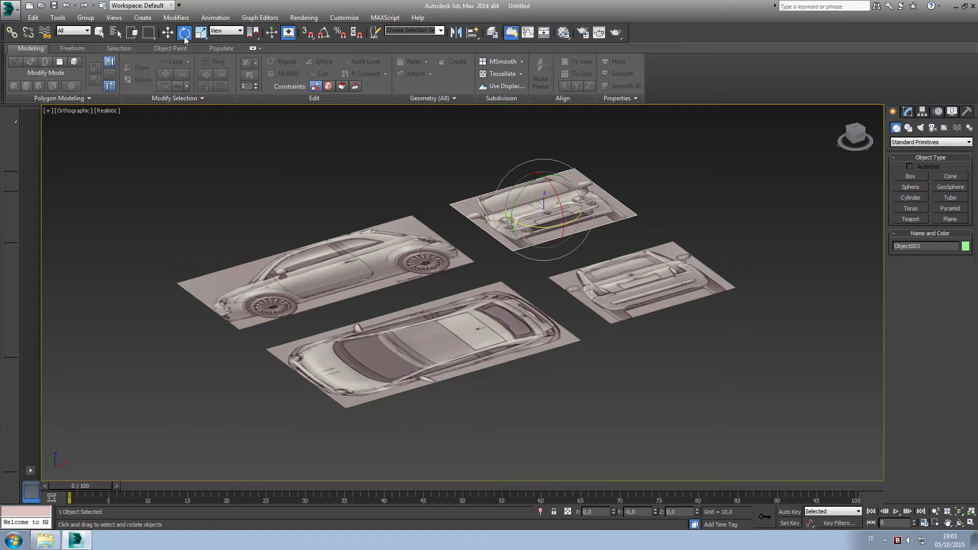
click(324, 35)
right_click(324, 35)
double_click(494, 275)
text(90)
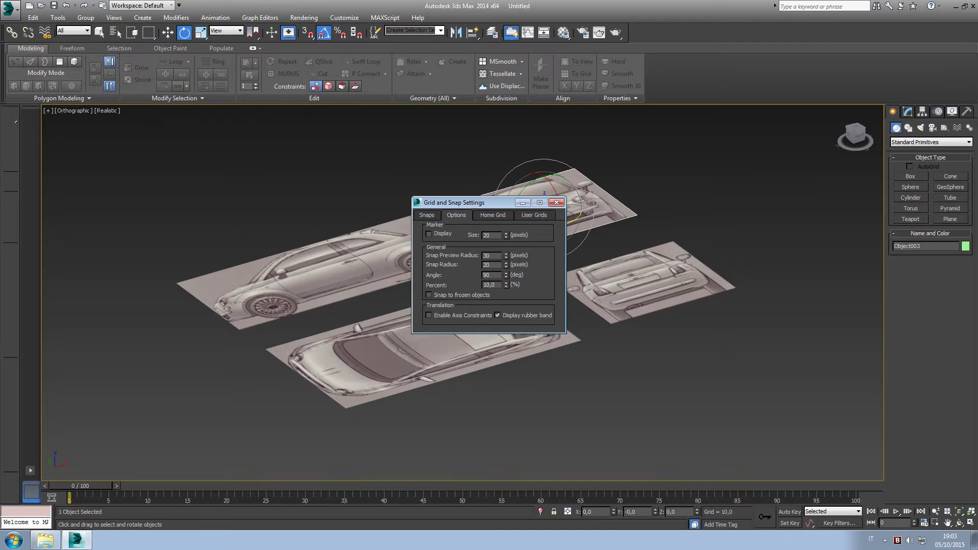
click(557, 202)
- Rotate the front, side and rear planes upright in 90° turns, leaving the top plane flat
middle_drag(556, 202, 560, 228)
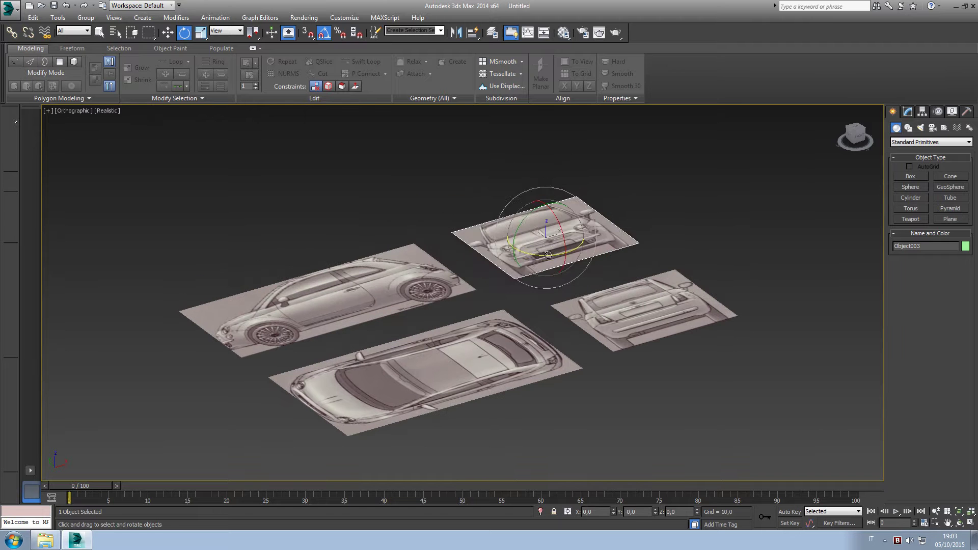
mouse_move(560, 229)
mouse_down()
mouse_move(550, 255)
mouse_move(399, 288)
mouse_up()
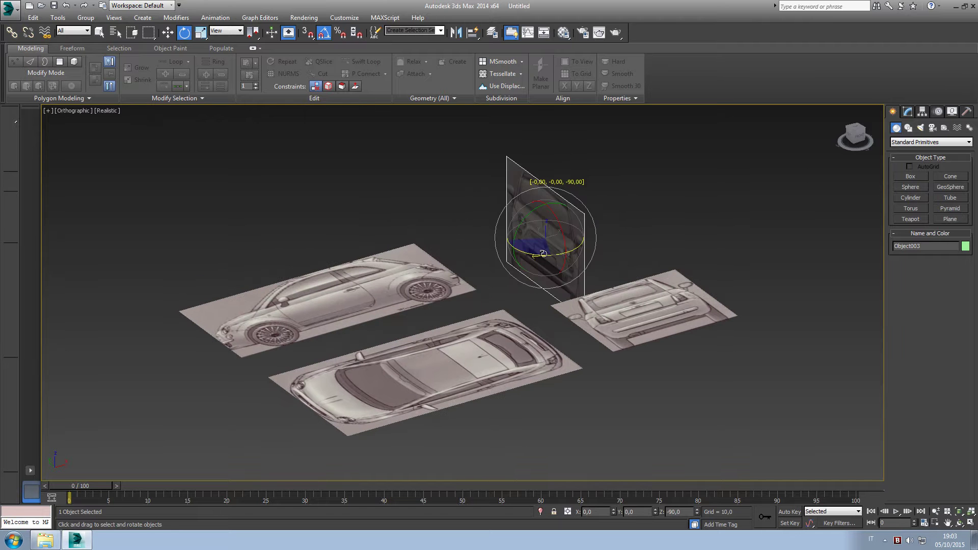
click(399, 288)
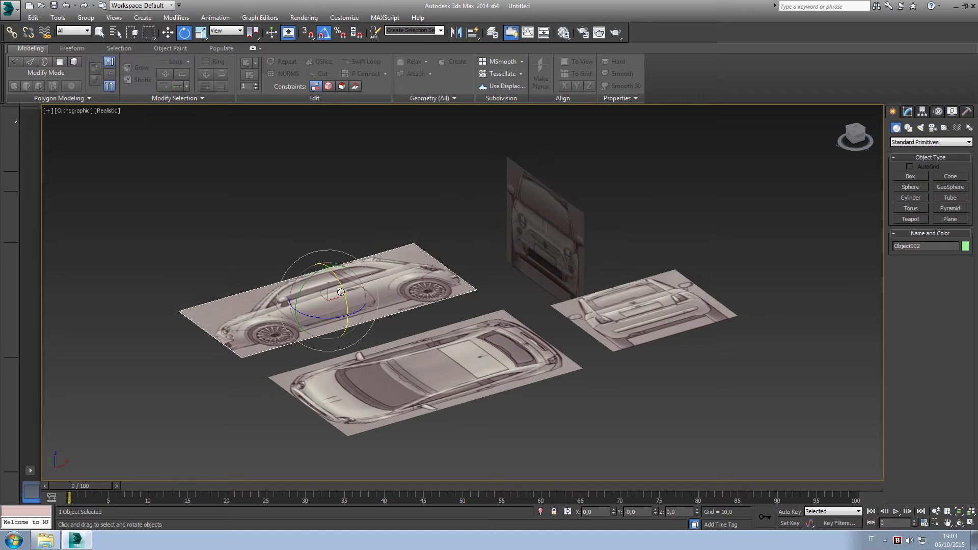
drag(341, 292, 593, 320)
middle_drag(593, 320, 667, 246)
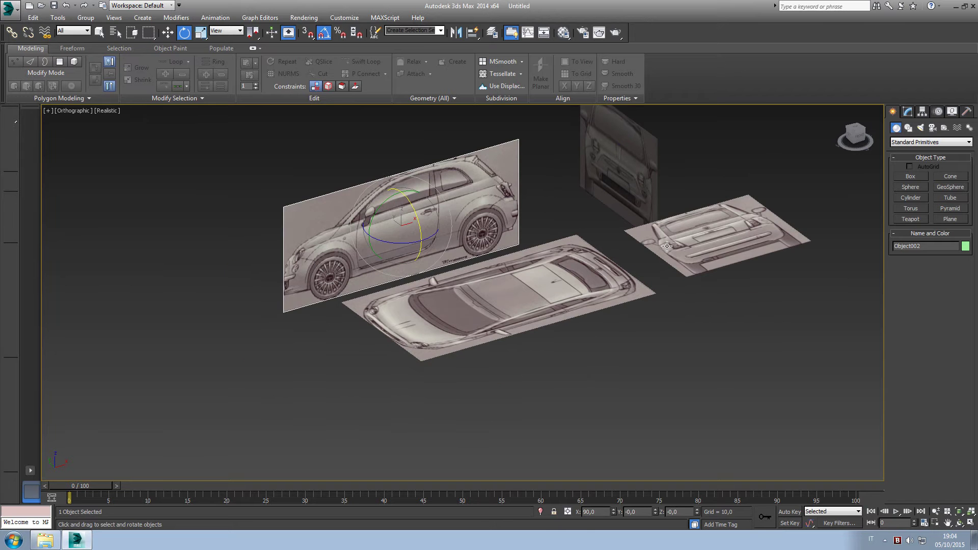
click(667, 246)
drag(737, 227, 674, 301)
middle_drag(674, 301, 630, 329)
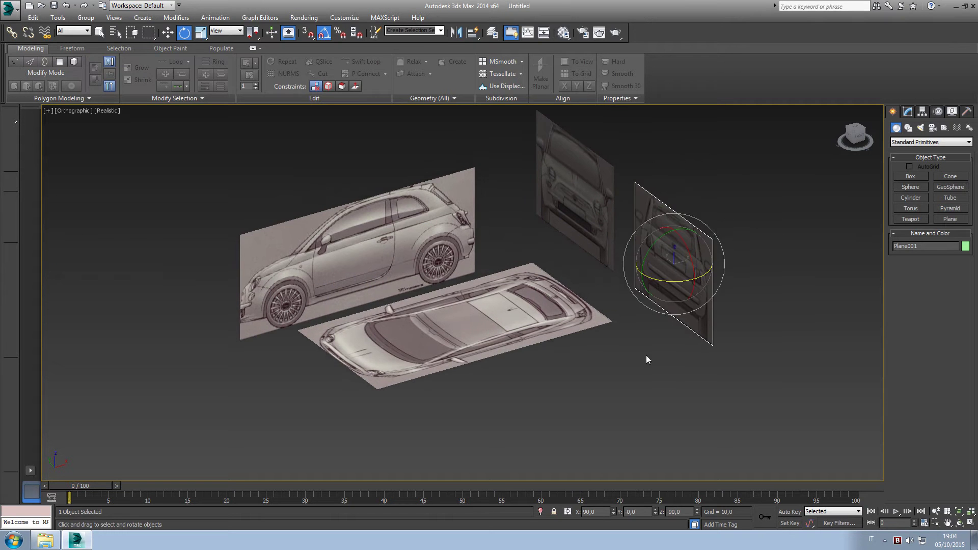
click(167, 32)
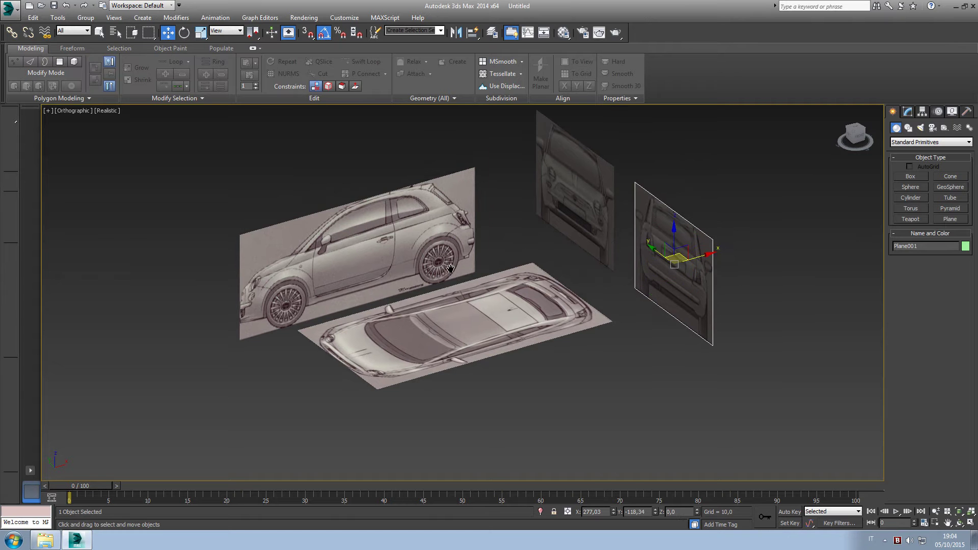
- Zero the X and Y positions of the first plane and the side-view plane
middle_drag(609, 343, 622, 321)
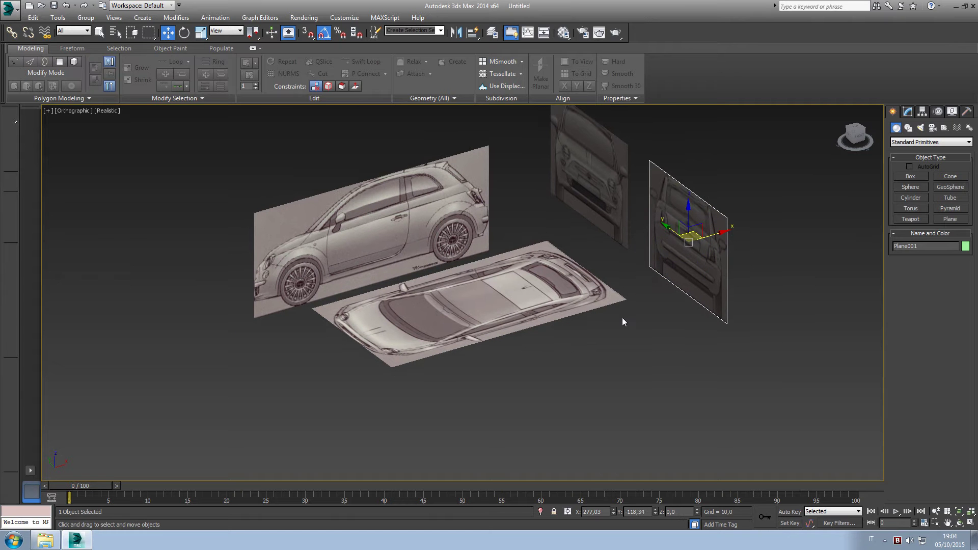
right_click(613, 511)
right_click(655, 512)
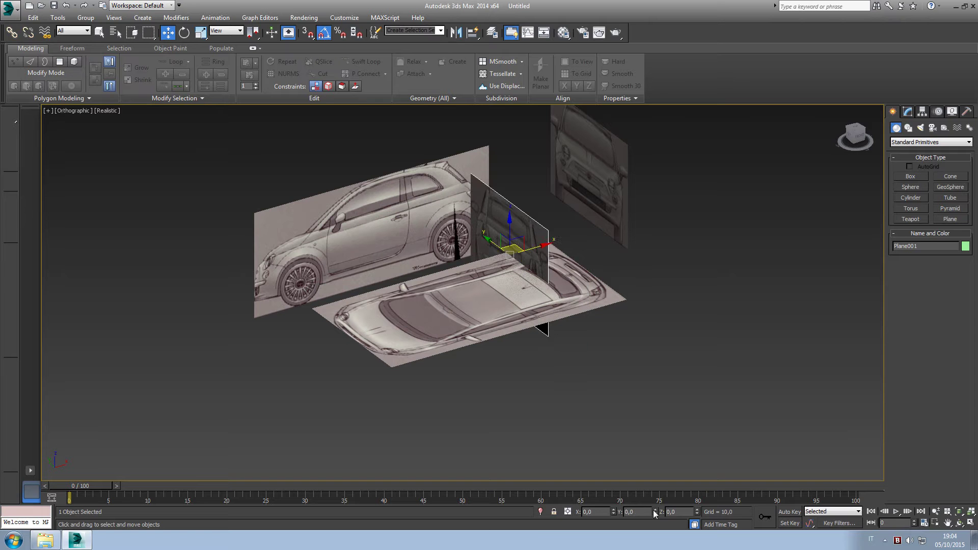
click(343, 229)
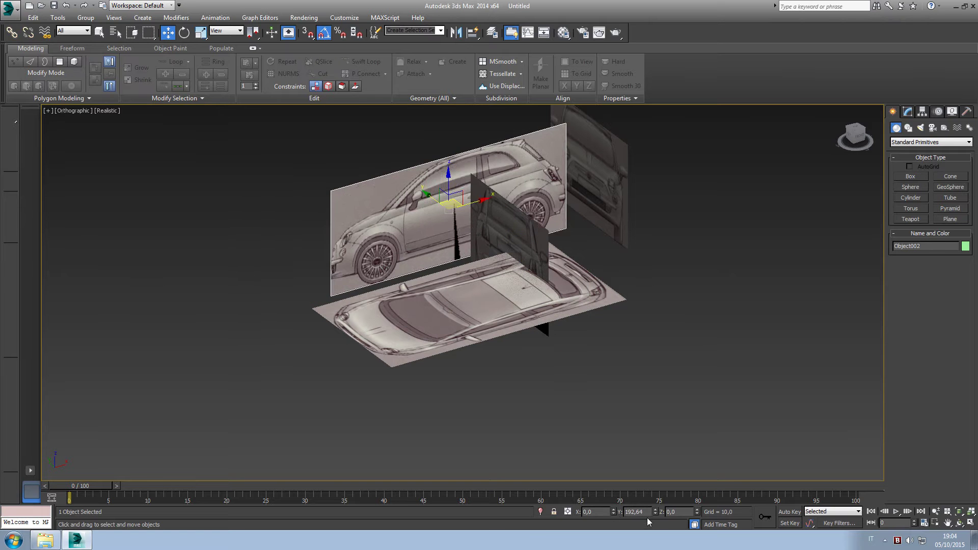
drag(656, 512, 655, 514)
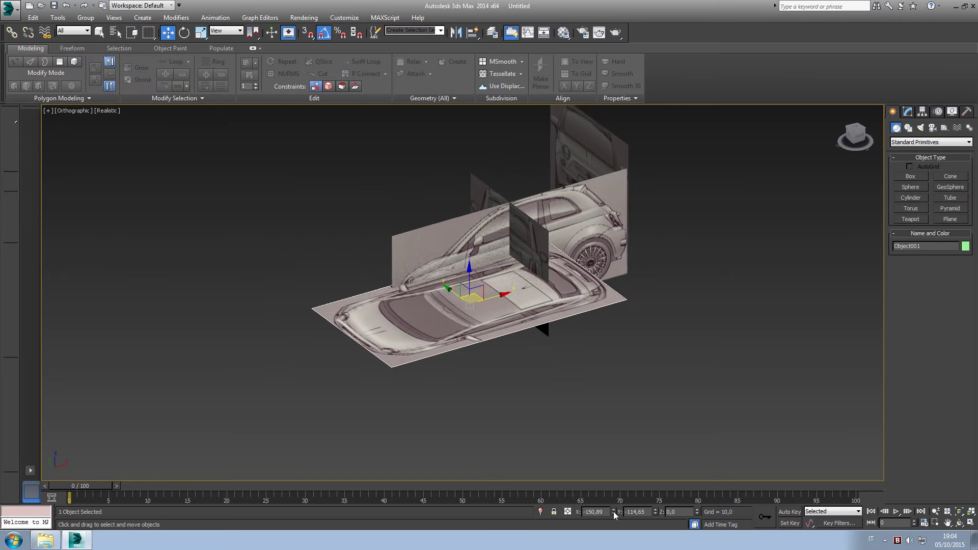
right_click(613, 512)
right_click(655, 512)
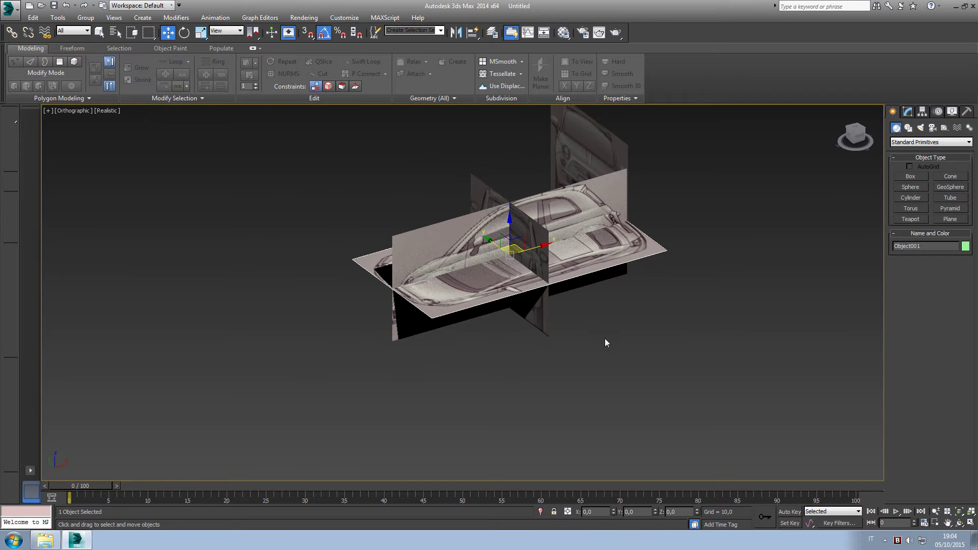
- Zero the front-view plane's X and Y positions to centre it on the origin
middle_drag(604, 339, 576, 363)
click(576, 364)
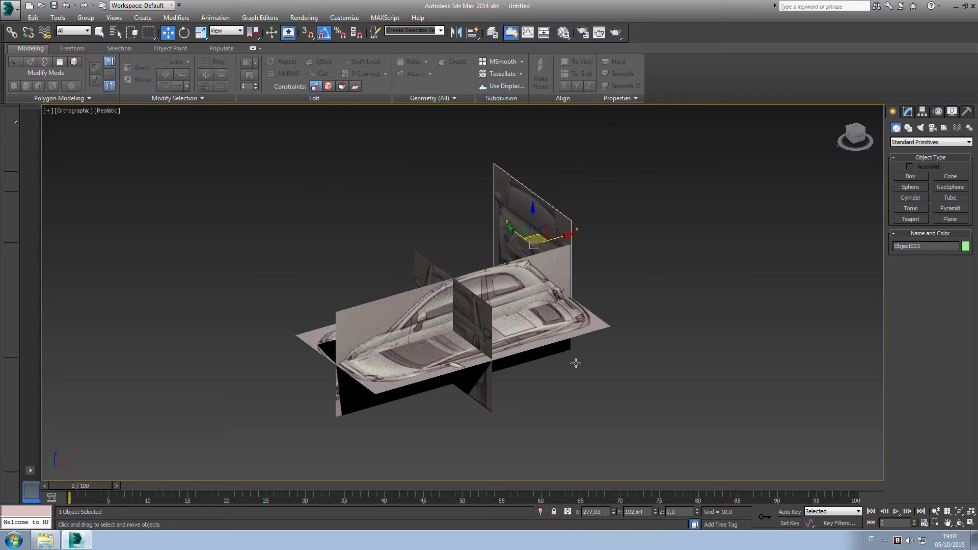
right_click(614, 511)
right_click(655, 513)
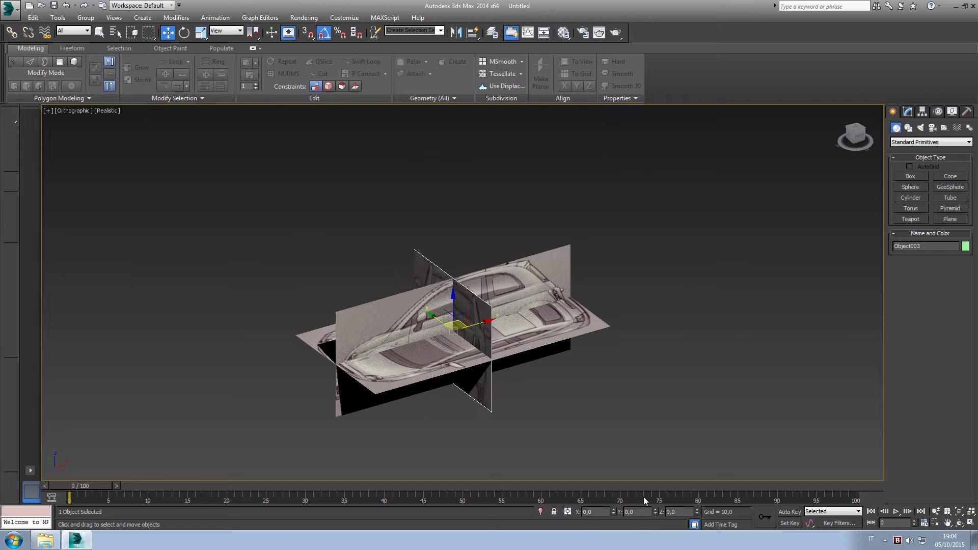
scroll(527, 378, up, 3)
click(107, 110)
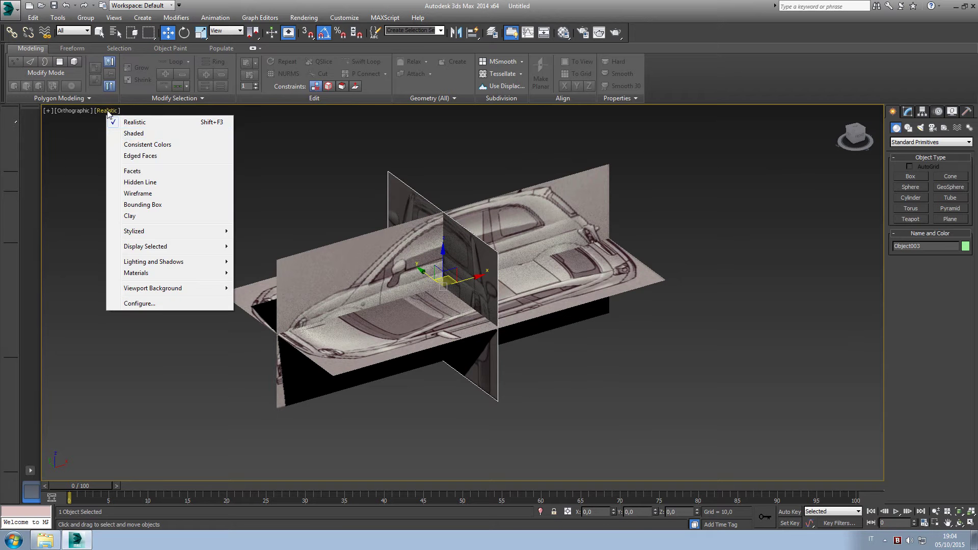
- Set the viewport to Shaded, push the side plane back and lower the top plane
click(127, 135)
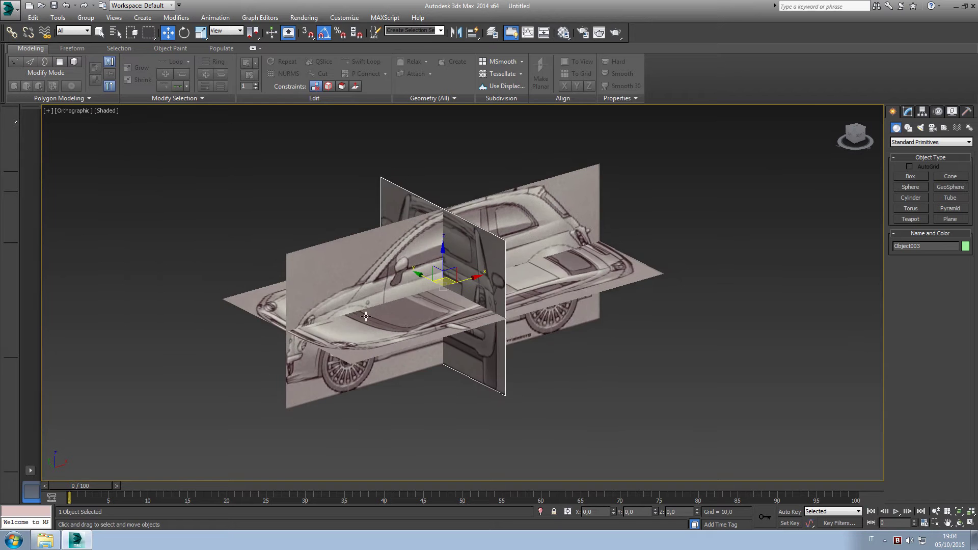
mouse_move(402, 331)
middle_down()
mouse_move(503, 317)
mouse_move(524, 356)
middle_up()
drag(520, 284, 462, 251)
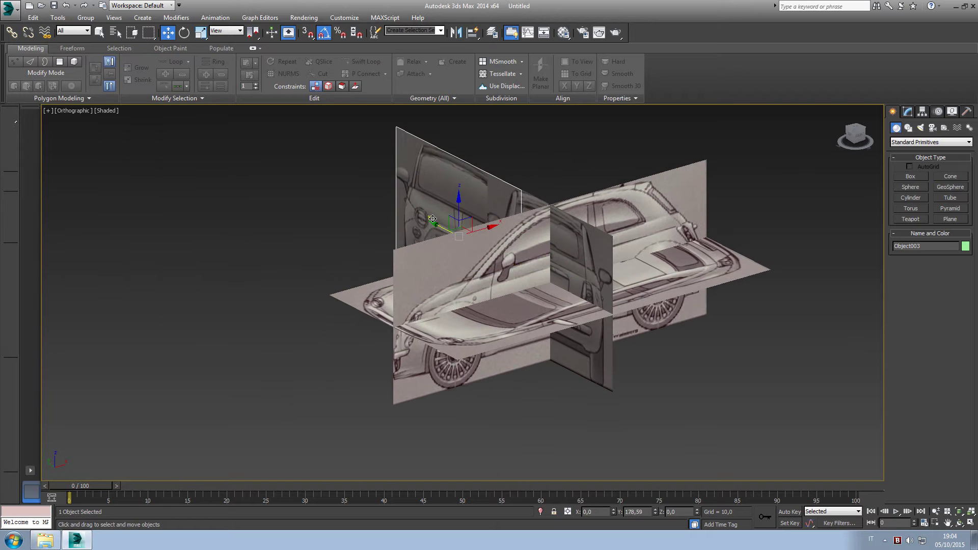
key(ctrl+z)
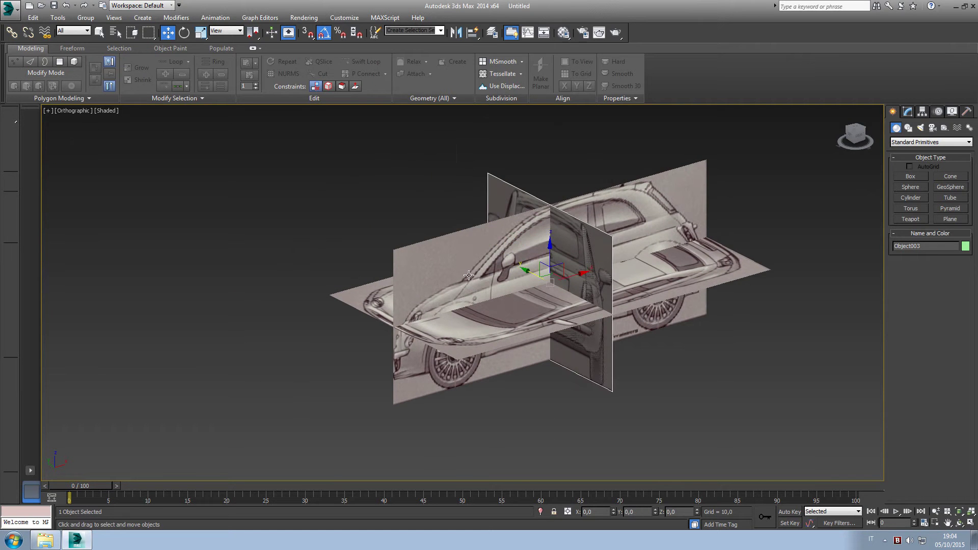
drag(531, 271, 411, 192)
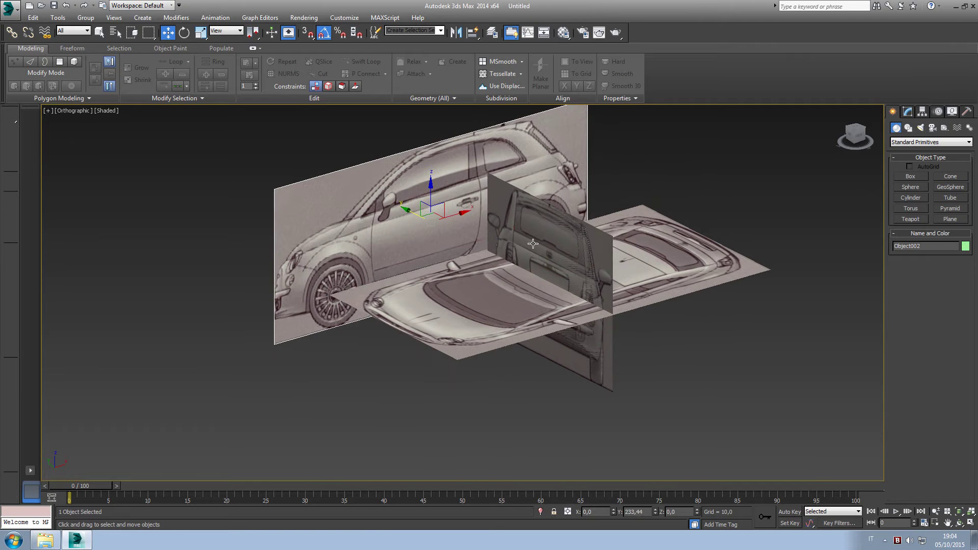
click(516, 301)
drag(545, 251, 541, 314)
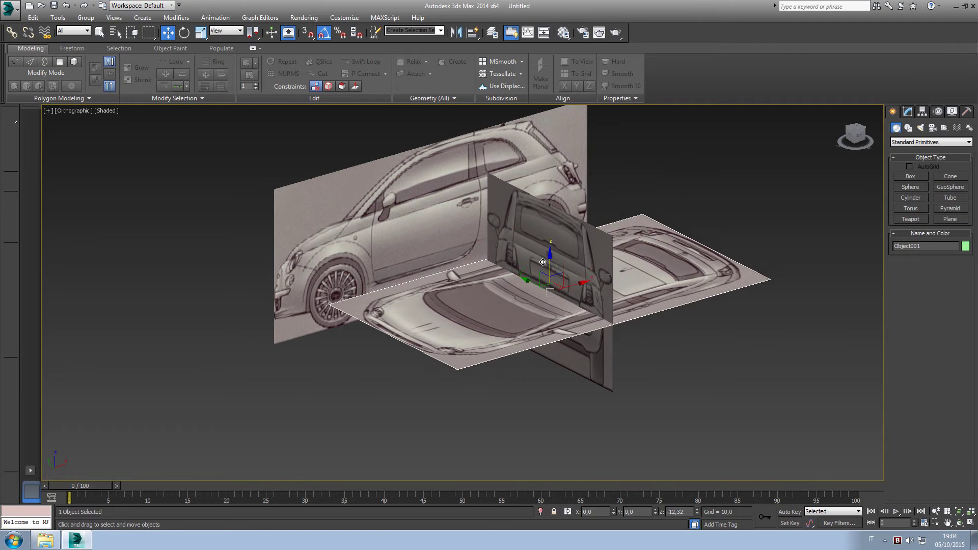
- Move the rear-view plane out to the right end, opposite the front plane
mouse_move(569, 278)
shift+mouse_down()
mouse_move(608, 271)
mouse_move(447, 348)
shift+mouse_up()
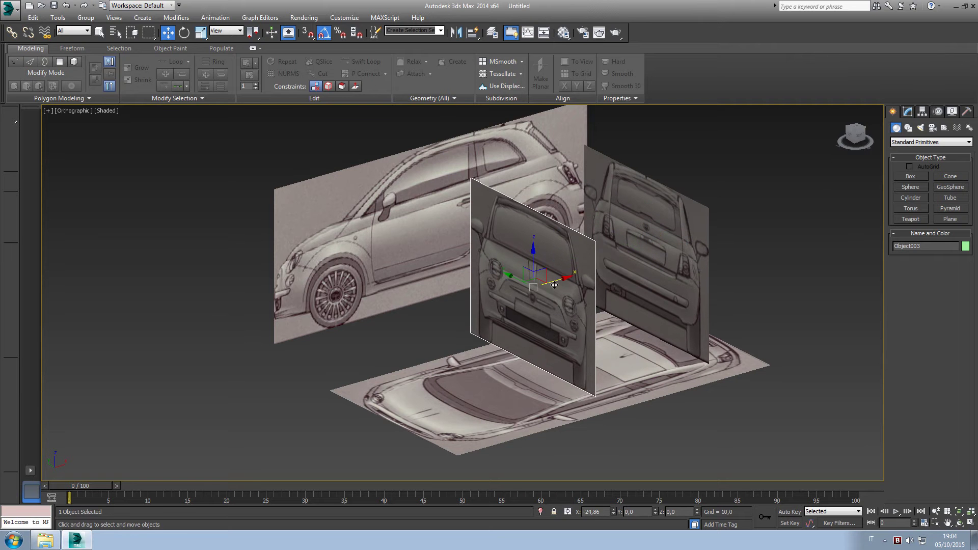
scroll(447, 349, down, 3)
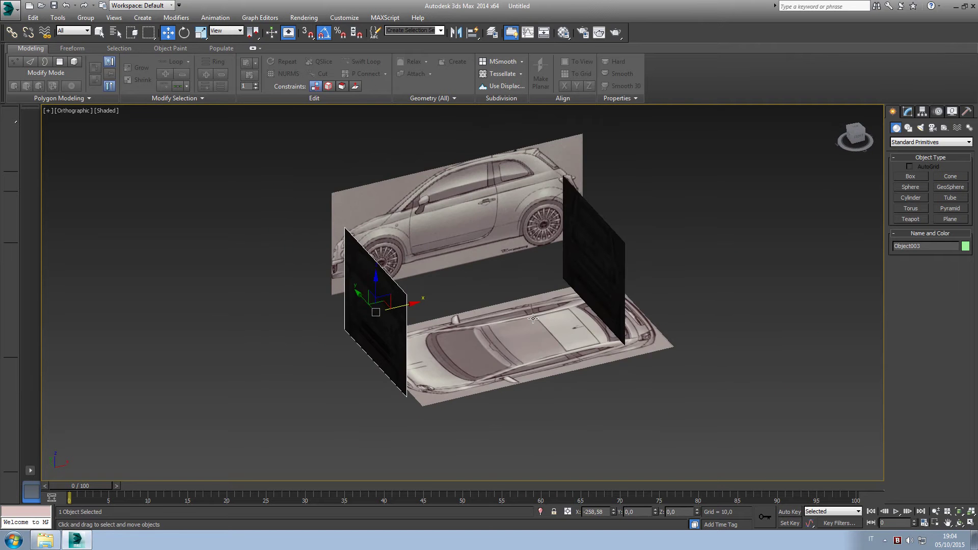
alt+middle_drag(447, 348, 574, 304)
click(574, 304)
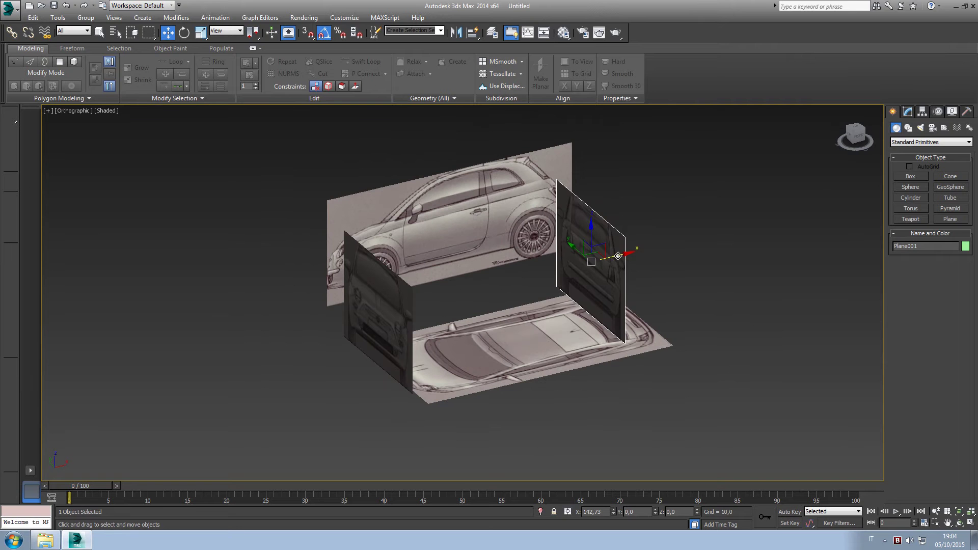
drag(618, 255, 656, 247)
mouse_move(573, 293)
alt+middle_down()
mouse_move(530, 320)
mouse_move(580, 378)
mouse_move(556, 365)
alt+middle_up()
scroll(533, 331, down, 2)
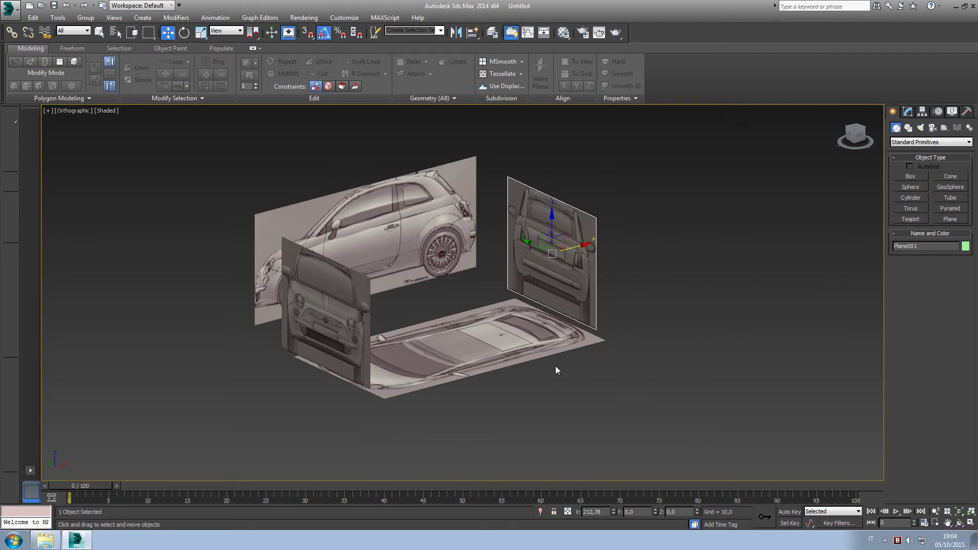
scroll(601, 387, up, 2)
middle_drag(609, 384, 619, 386)
- Enable Backface Cull in Object Properties for all four selected reference planes
click(231, 308)
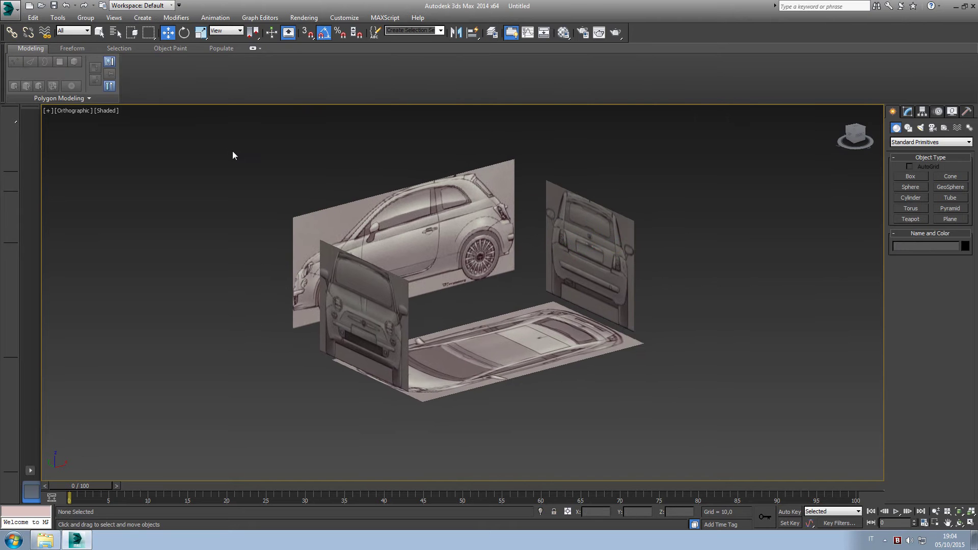
drag(705, 414, 727, 429)
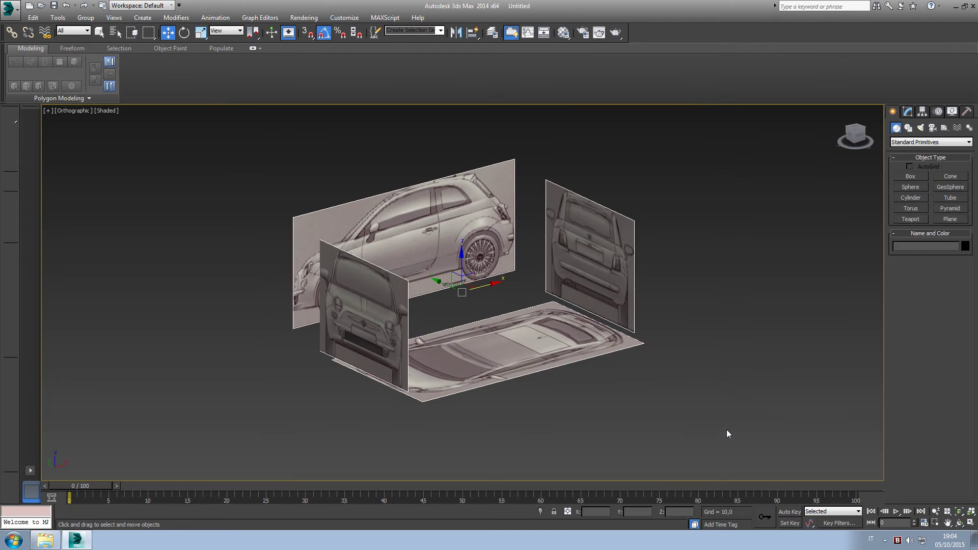
right_click(567, 352)
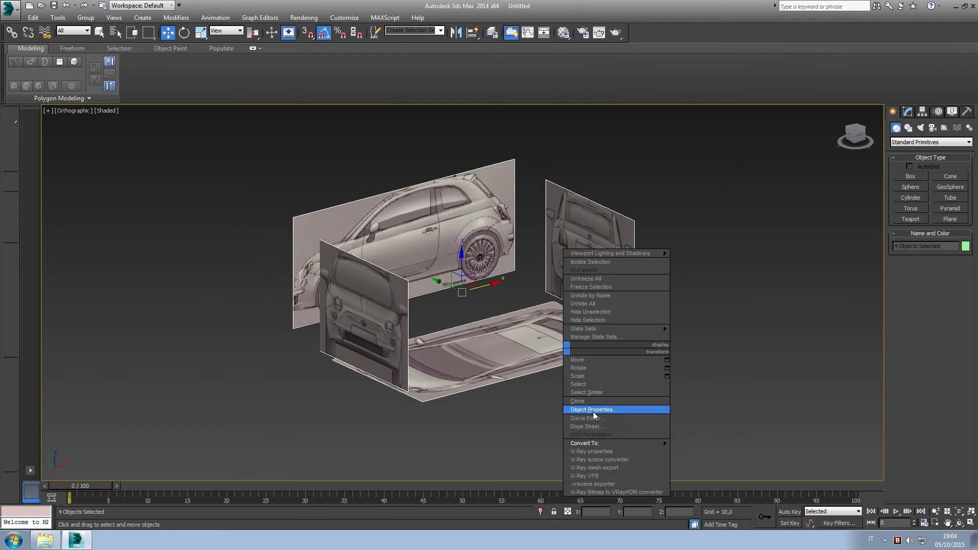
click(593, 410)
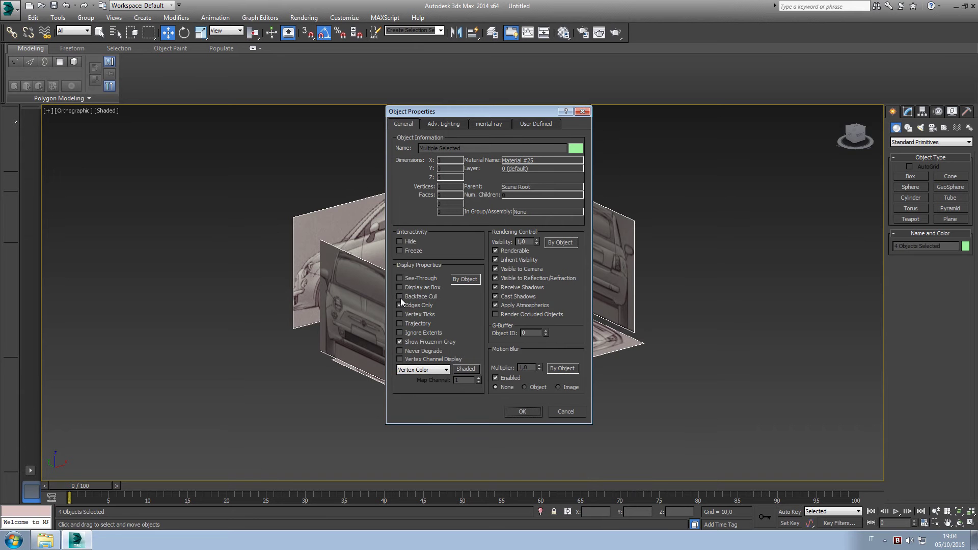
click(524, 411)
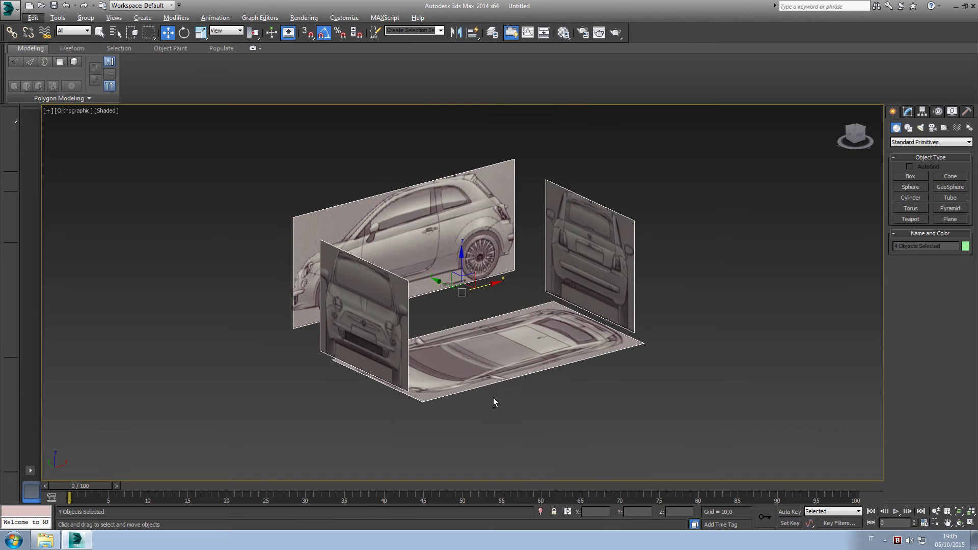
alt+middle_drag(493, 398, 411, 369)
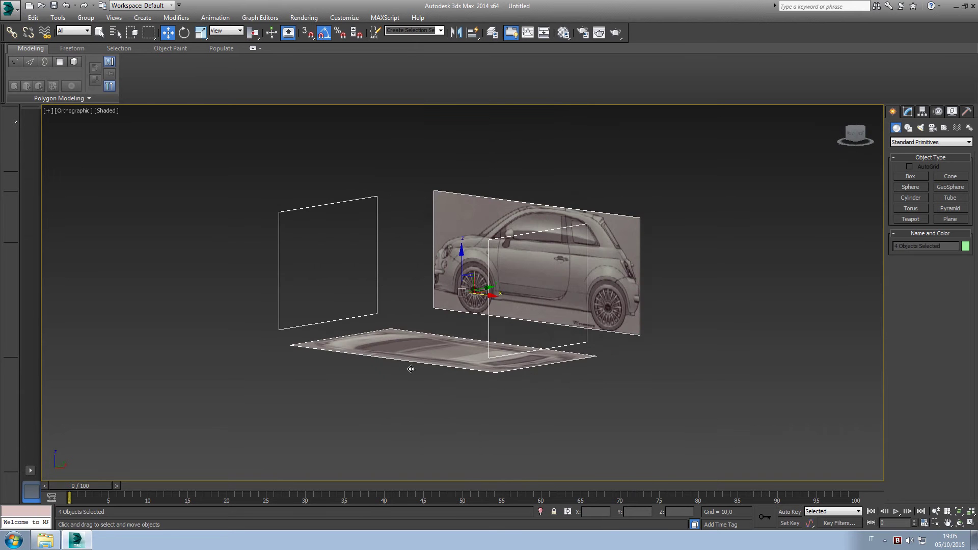
- Rotate the rear-view plane 180 degrees so its image faces outward
alt+middle_drag(411, 369, 583, 236)
click(583, 236)
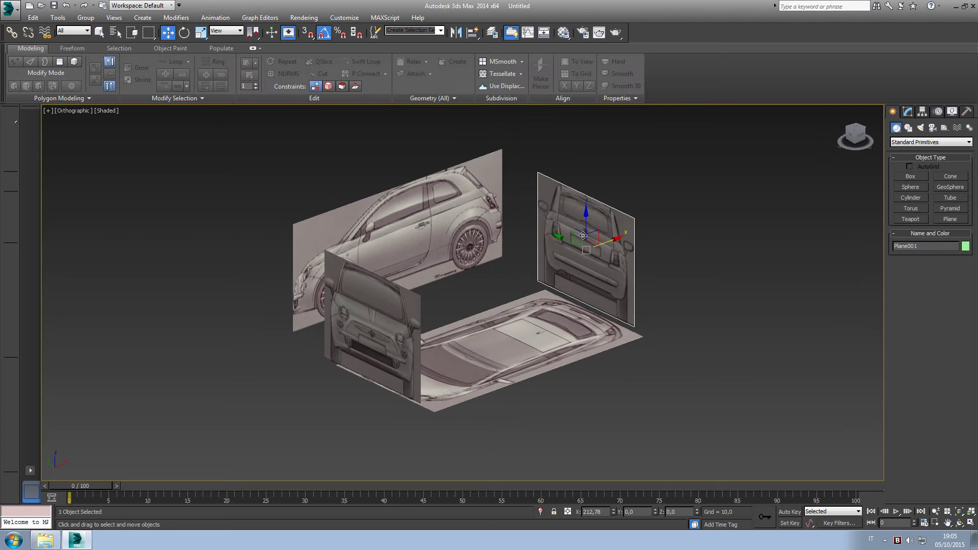
click(184, 32)
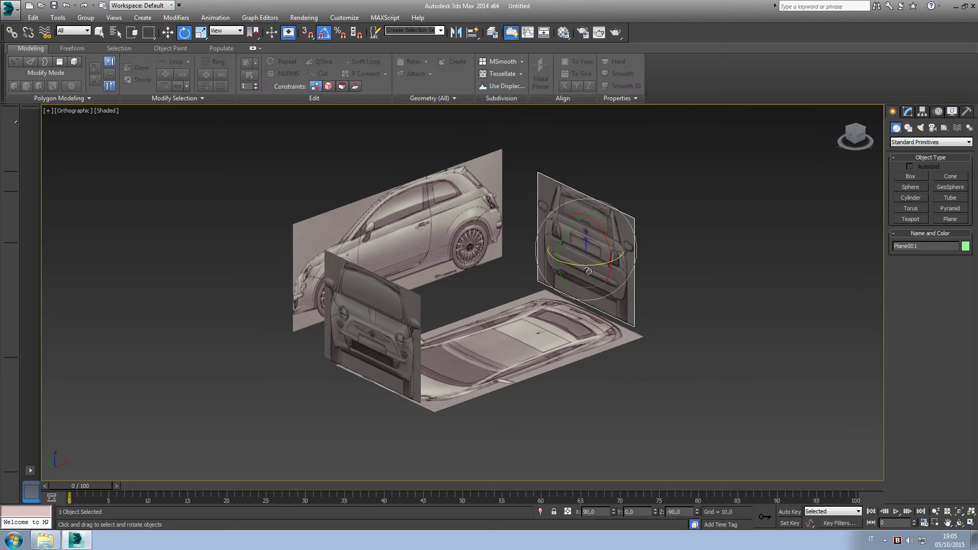
drag(589, 271, 580, 264)
alt+middle_drag(543, 301, 515, 301)
click(167, 32)
- Orbit around the planes and box-select all four blueprint planes
mouse_move(388, 311)
alt+middle_down()
mouse_move(402, 327)
mouse_move(502, 326)
alt+middle_up()
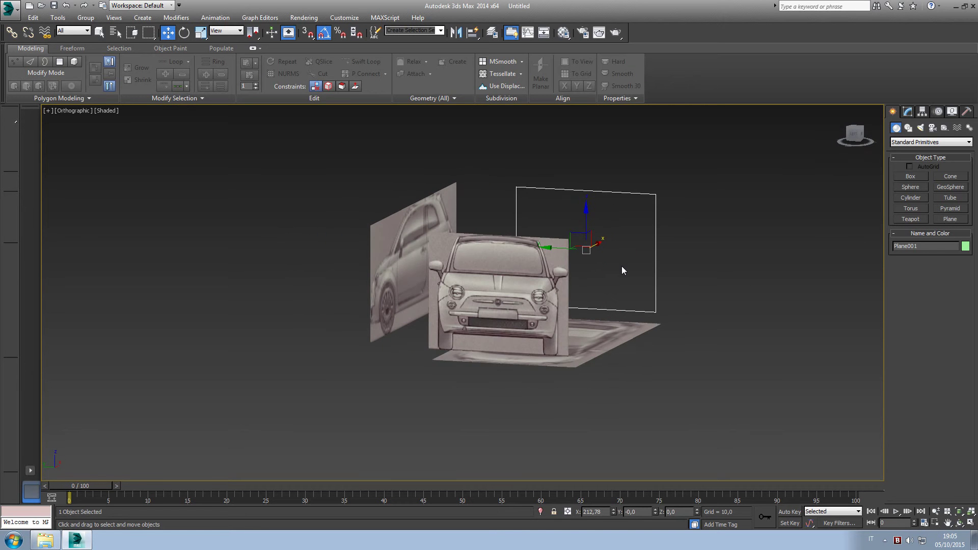
mouse_move(621, 266)
alt+middle_down()
mouse_move(519, 276)
mouse_move(497, 268)
mouse_move(540, 241)
mouse_move(587, 289)
alt+middle_up()
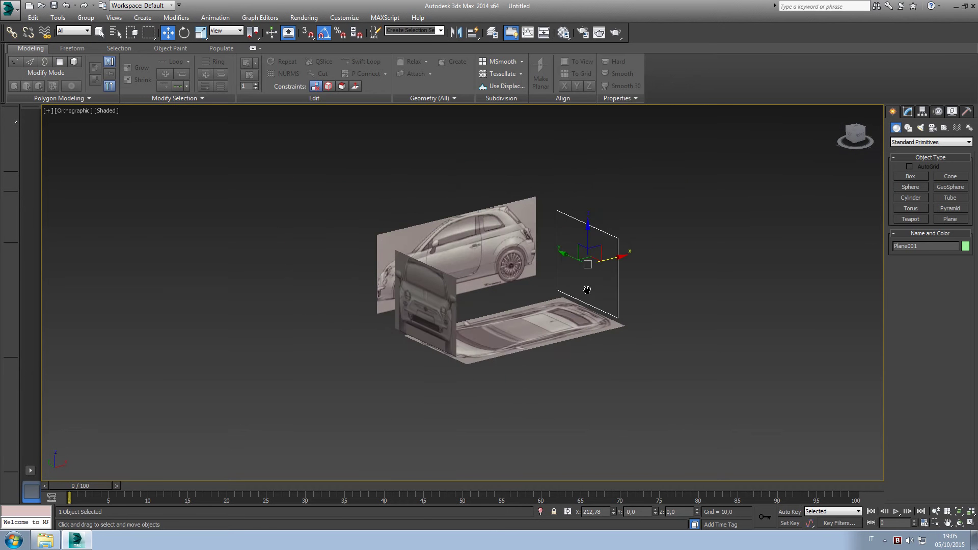
click(637, 365)
mouse_move(637, 366)
alt+middle_down()
mouse_move(600, 306)
mouse_move(545, 304)
mouse_move(615, 316)
mouse_move(510, 306)
alt+middle_up()
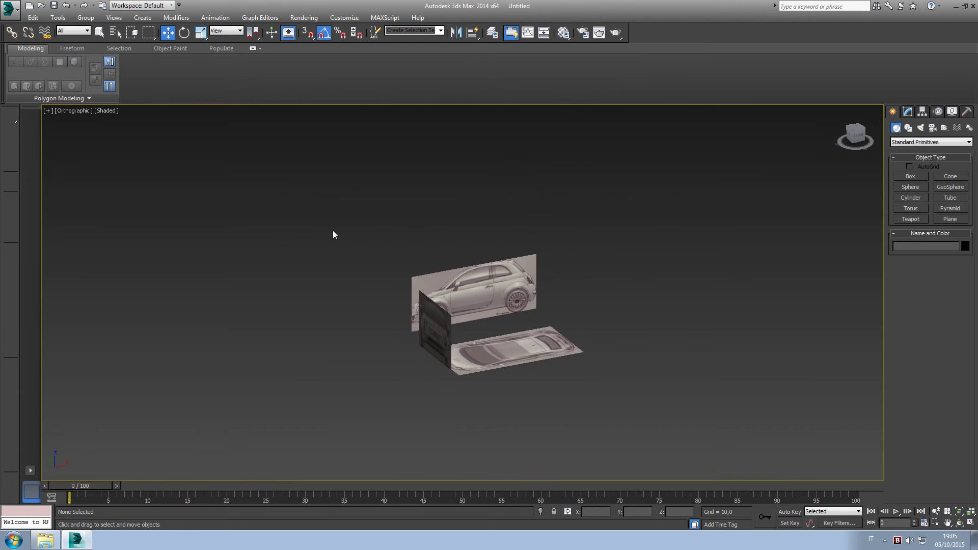
drag(687, 415, 669, 417)
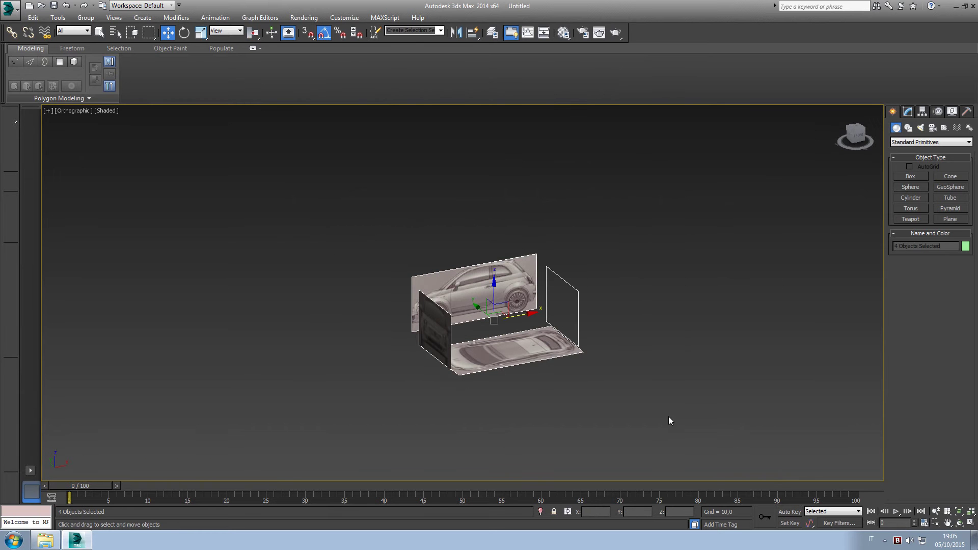
- Tick Freeze in Object Properties for the four planes, leaving them shown in gray
right_click(467, 306)
click(486, 366)
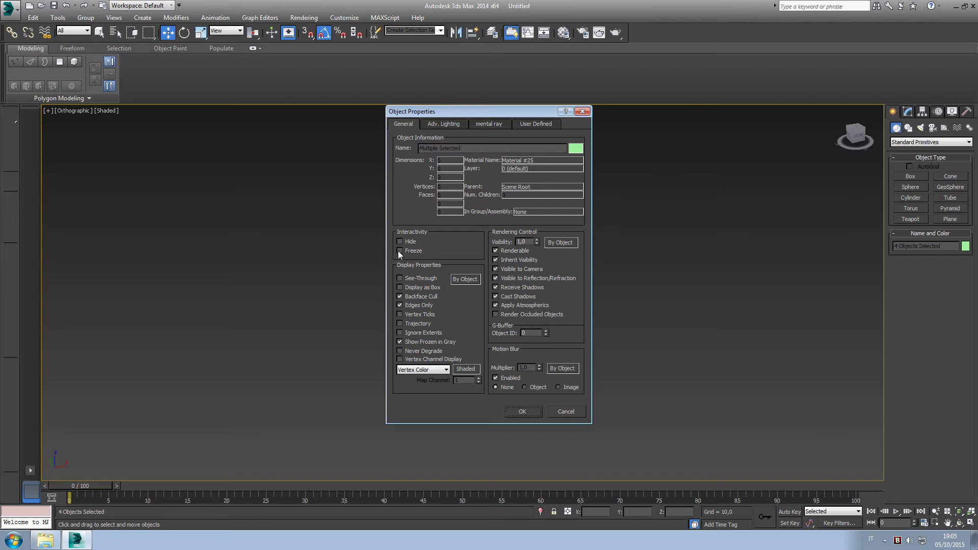
click(400, 251)
click(522, 411)
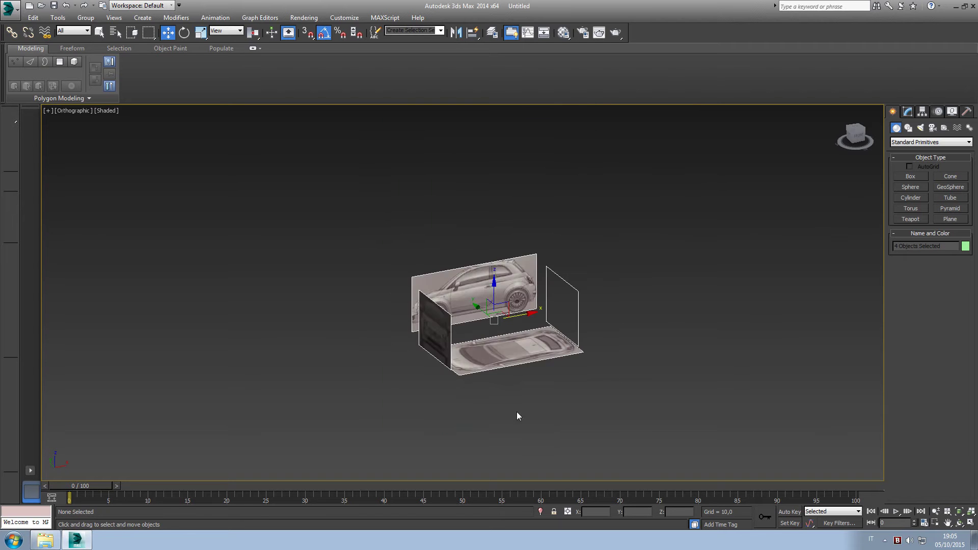
alt+middle_drag(540, 386, 479, 315)
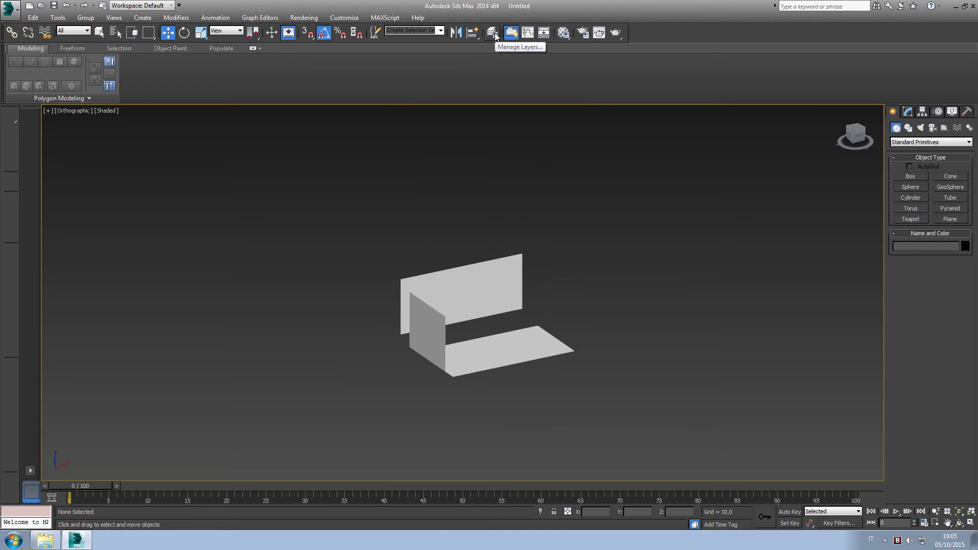
- Unfreeze Plane001 and Object001–003 under layer 0 in the layer manager
drag(373, 227, 484, 333)
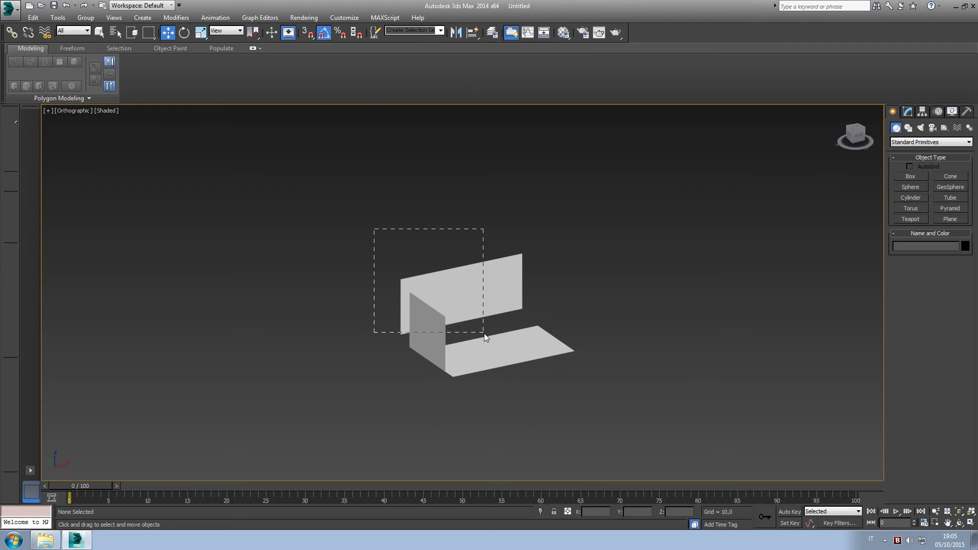
click(491, 34)
double_click(637, 109)
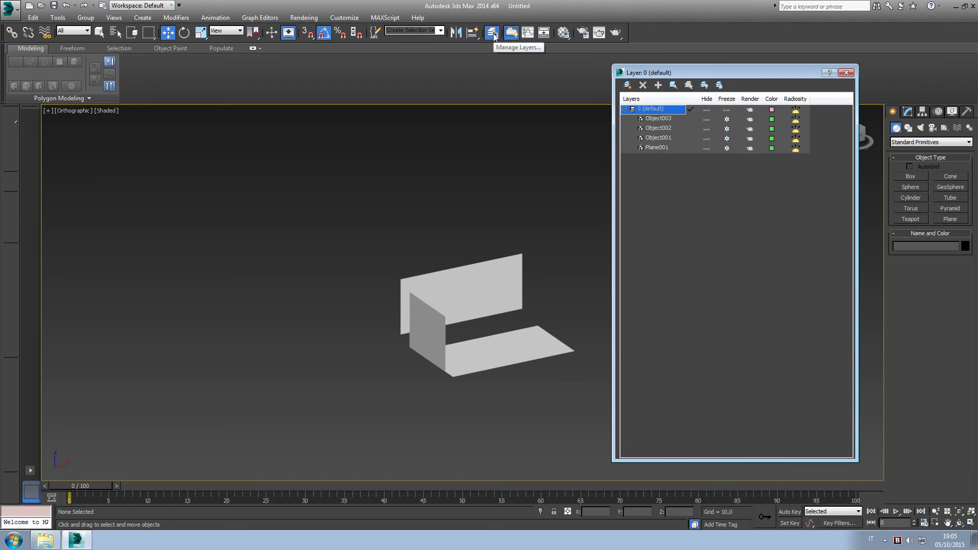
click(727, 119)
click(727, 139)
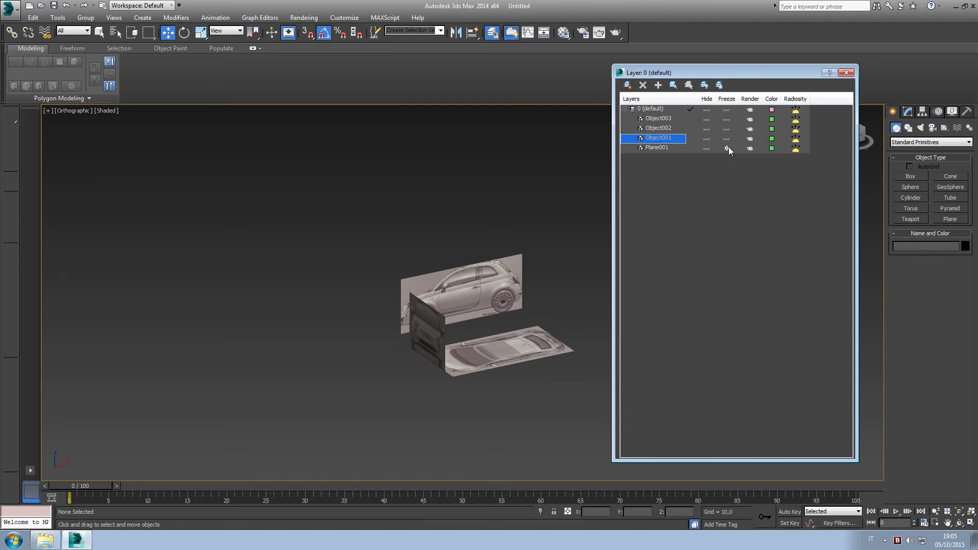
click(847, 72)
- Orbit the view and box-select all four blueprint planes
alt+middle_drag(540, 292, 510, 285)
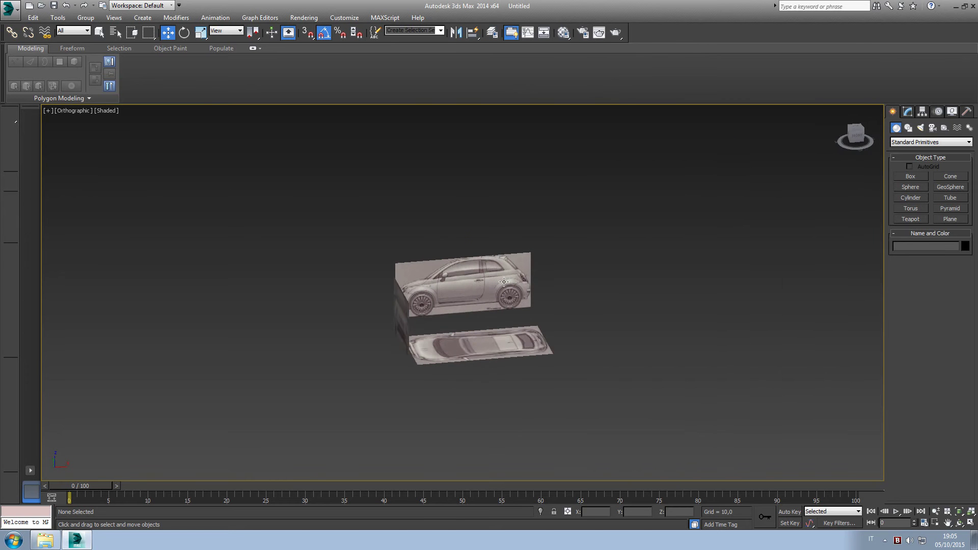
click(509, 286)
mouse_move(627, 249)
alt+middle_down()
mouse_move(566, 254)
mouse_move(639, 252)
mouse_move(607, 249)
alt+middle_up()
drag(368, 389, 368, 388)
mouse_move(460, 377)
alt+middle_down()
mouse_move(472, 371)
mouse_move(417, 240)
mouse_move(331, 231)
alt+middle_up()
drag(332, 232, 626, 395)
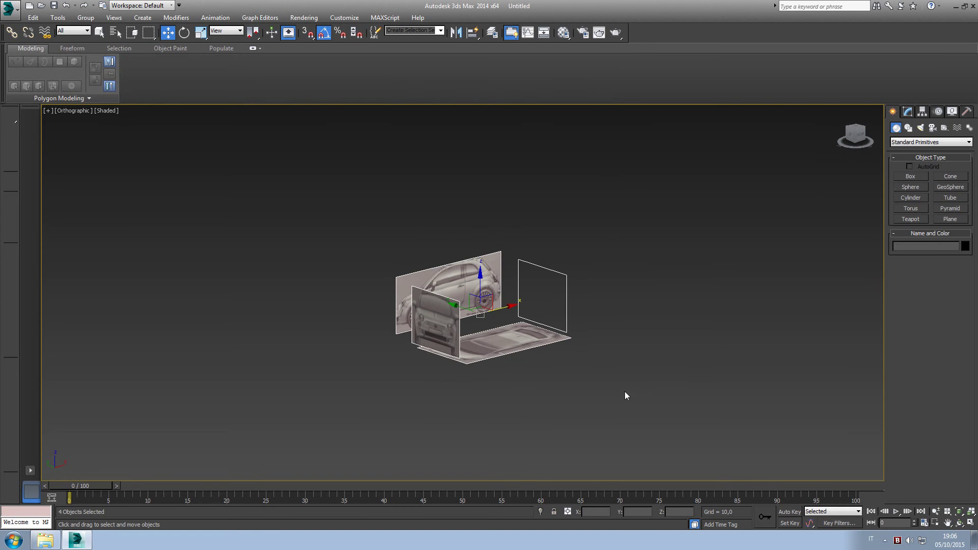
- Freeze the four planes with Show Frozen in Gray unticked so textures stay visible
right_click(499, 348)
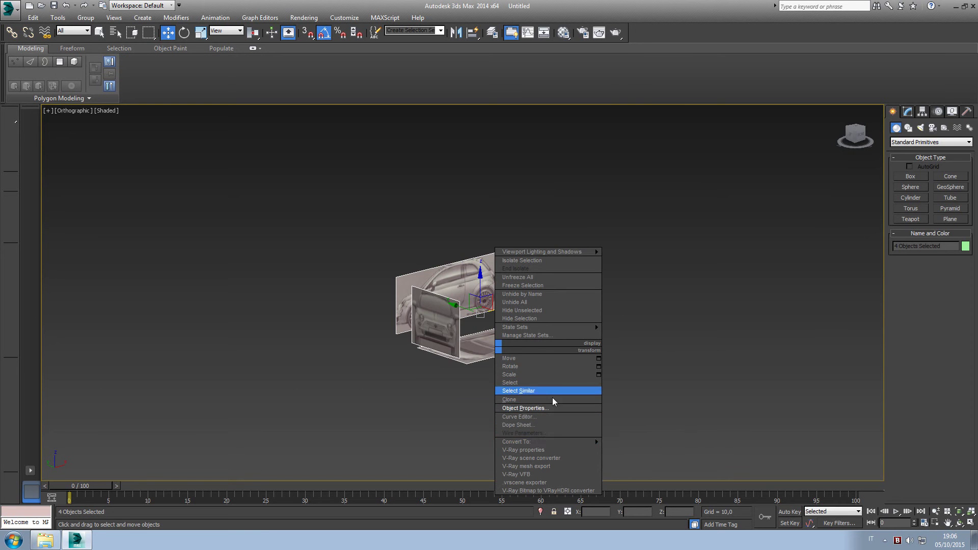
click(549, 408)
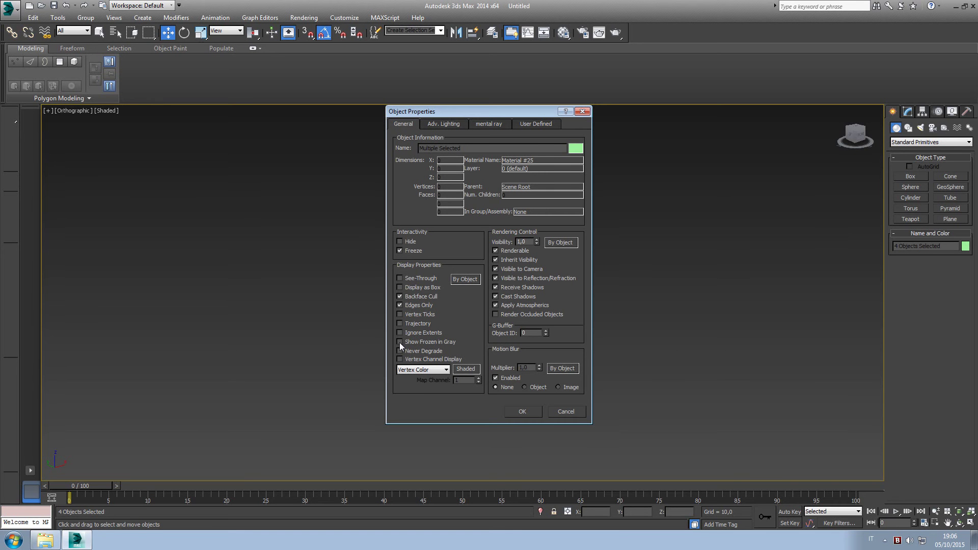
click(516, 411)
mouse_move(503, 366)
alt+middle_down()
mouse_move(520, 368)
mouse_move(506, 363)
alt+middle_up()
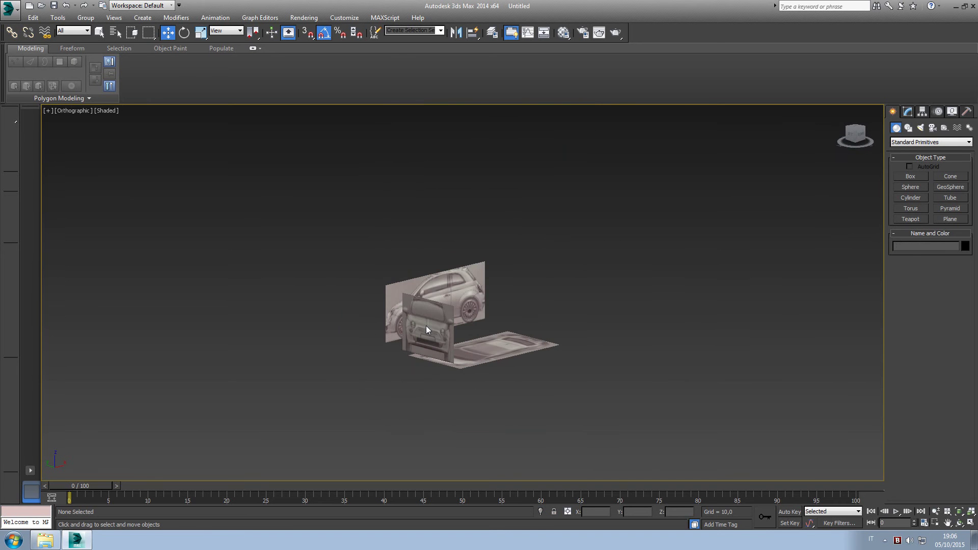
mouse_move(426, 326)
alt+middle_down()
mouse_move(428, 346)
mouse_move(475, 266)
alt+middle_up()
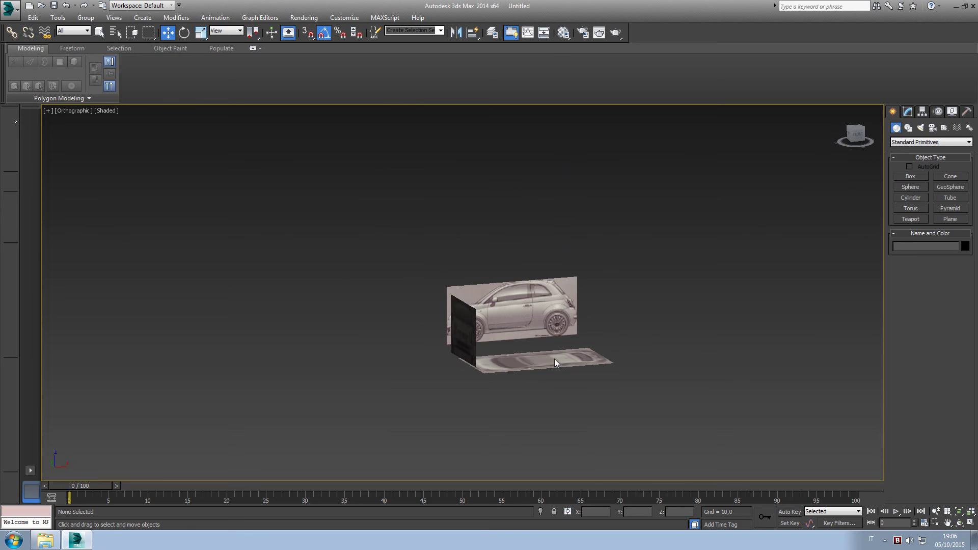
- Unfreeze all four planes under layer 0 in the layer manager, then box-select them
mouse_move(530, 300)
alt+middle_down()
mouse_move(548, 320)
mouse_move(537, 279)
alt+middle_up()
scroll(552, 323, up, 2)
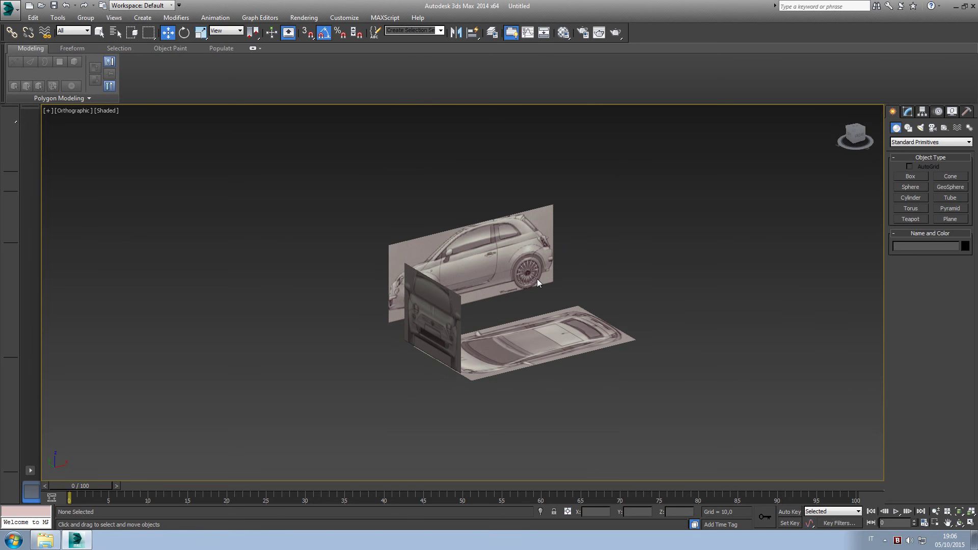
click(491, 38)
click(624, 109)
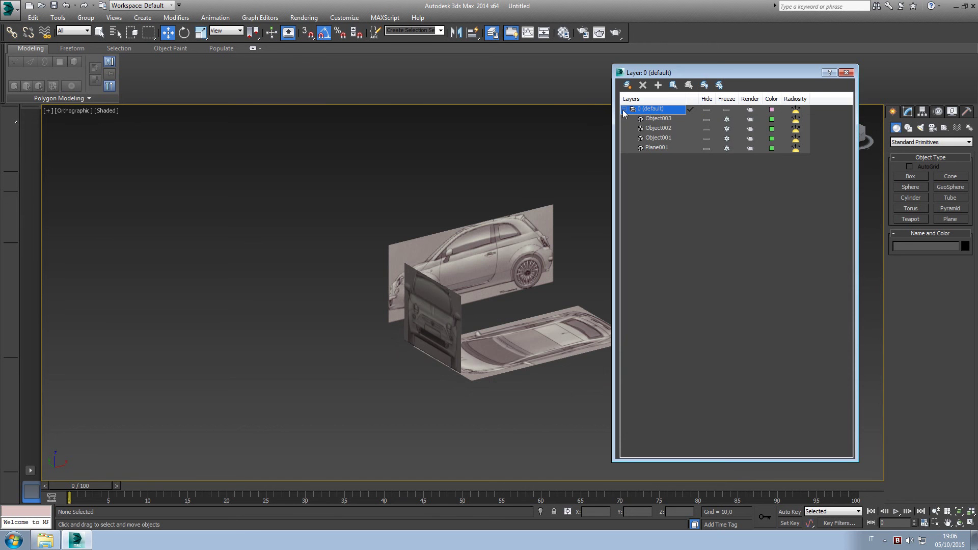
click(727, 120)
click(727, 138)
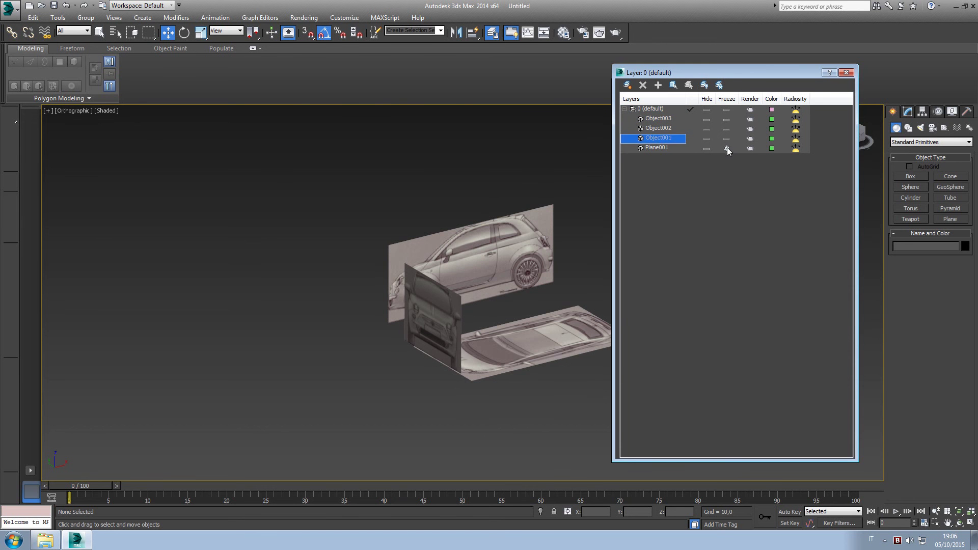
click(847, 72)
mouse_move(597, 270)
alt+middle_down()
mouse_move(628, 258)
mouse_move(480, 263)
mouse_move(590, 277)
mouse_move(565, 273)
alt+middle_up()
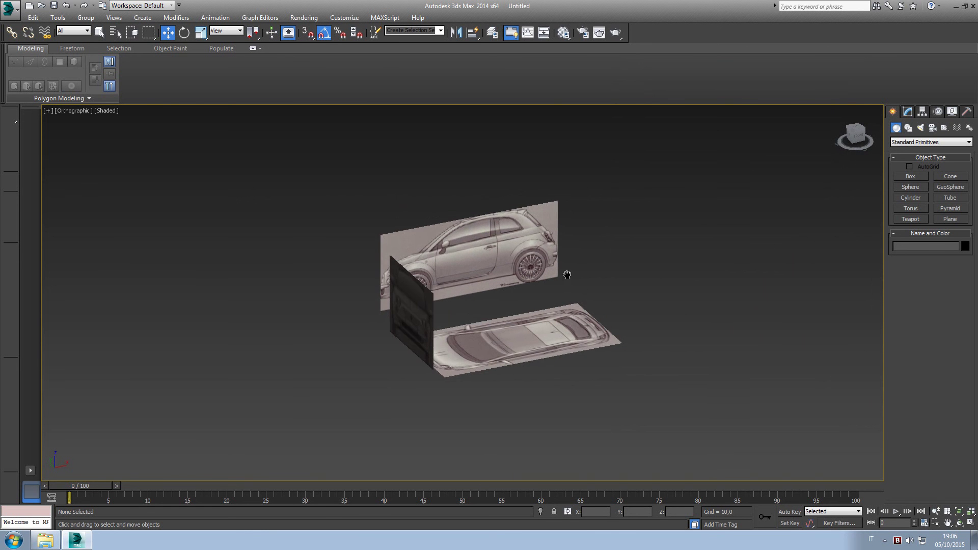
drag(720, 390, 699, 390)
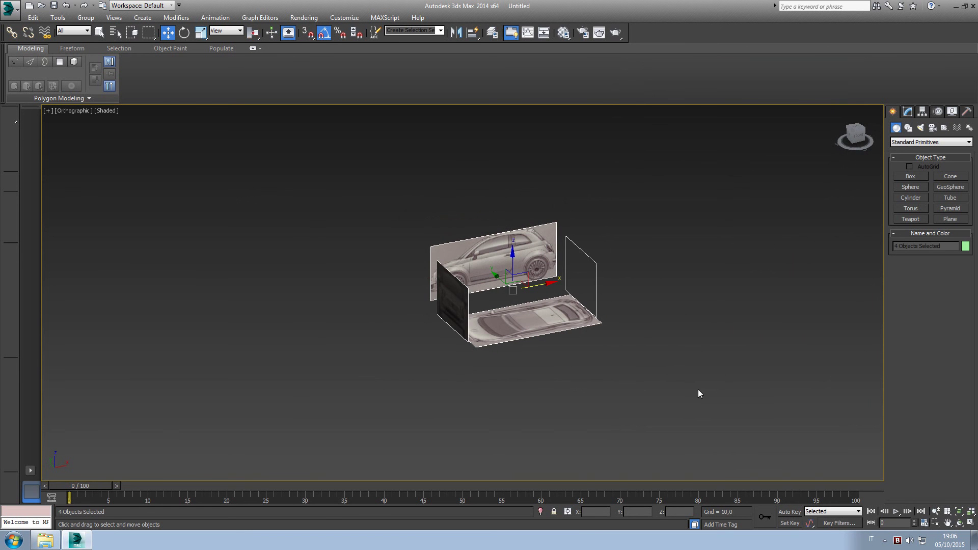
- Turn off Backface Cull for the four planes so images show from both sides
right_click(511, 247)
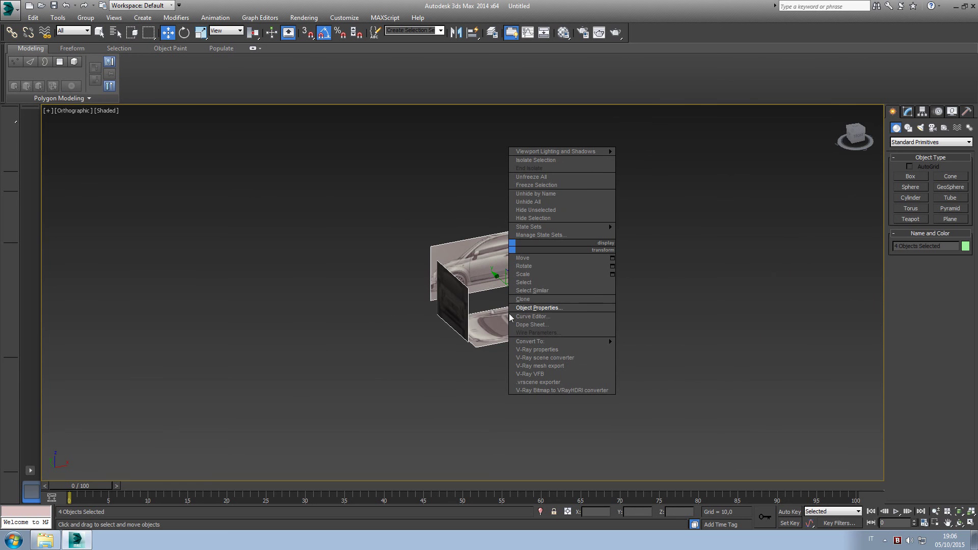
click(527, 308)
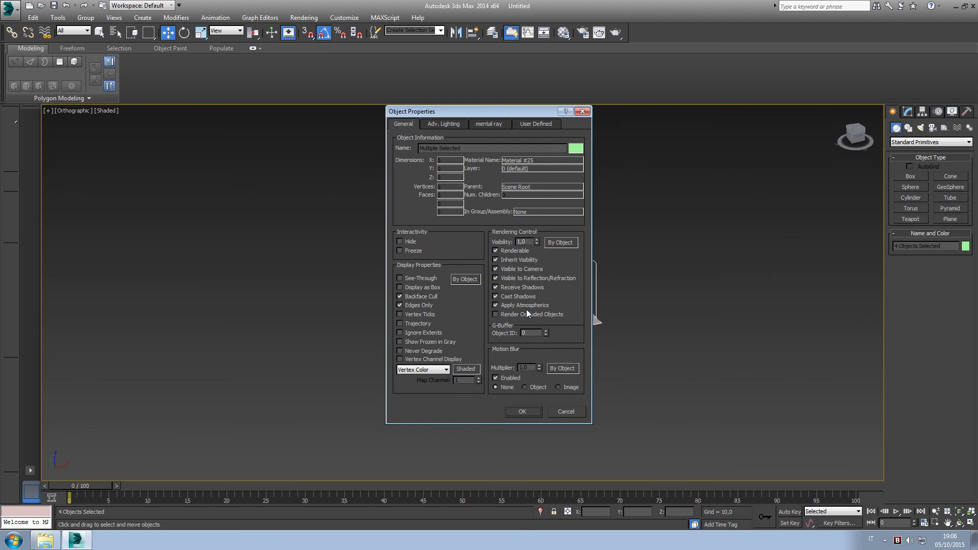
click(523, 411)
mouse_move(560, 352)
alt+middle_down()
mouse_move(491, 345)
mouse_move(509, 364)
mouse_move(430, 366)
mouse_move(490, 365)
mouse_move(504, 341)
mouse_move(508, 354)
alt+middle_up()
scroll(430, 367, up, 2)
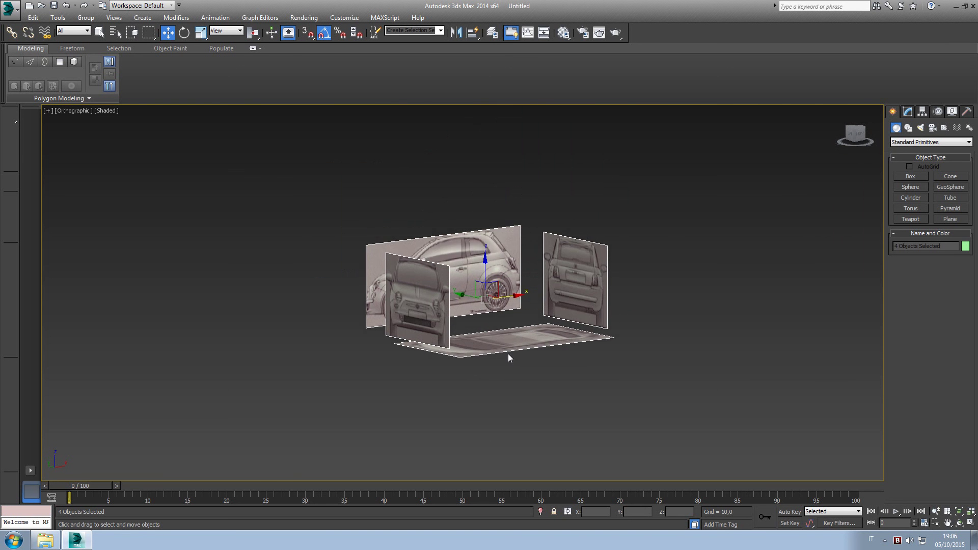
scroll(505, 336, up, 2)
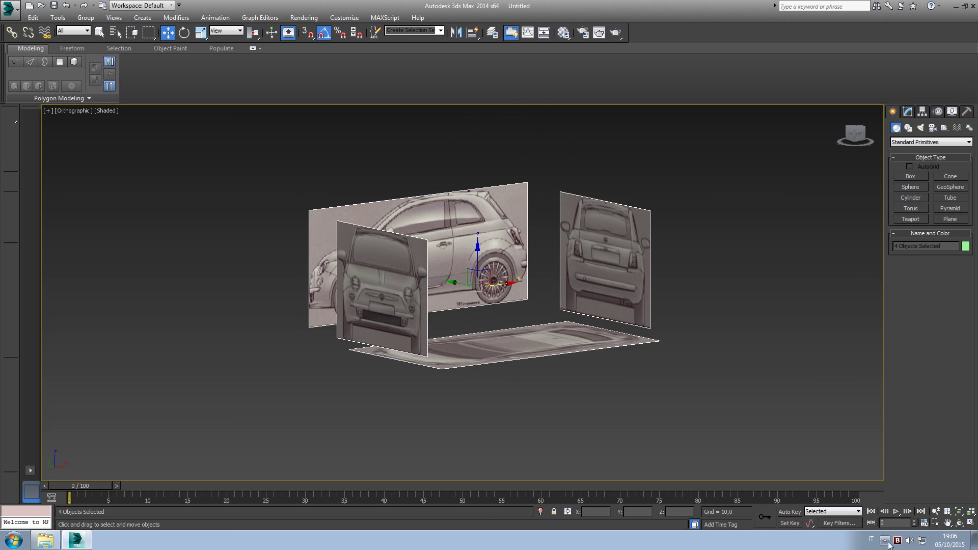